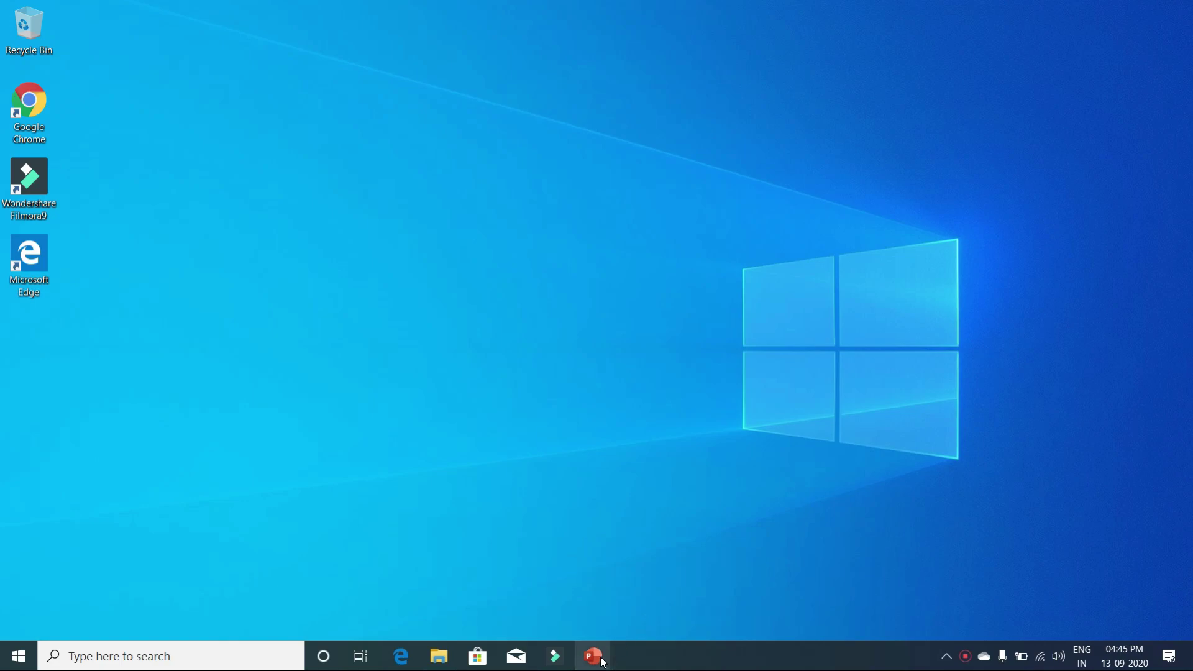
# - Select the empty title slide of the new blank presentation
pyautogui.click(602, 660)
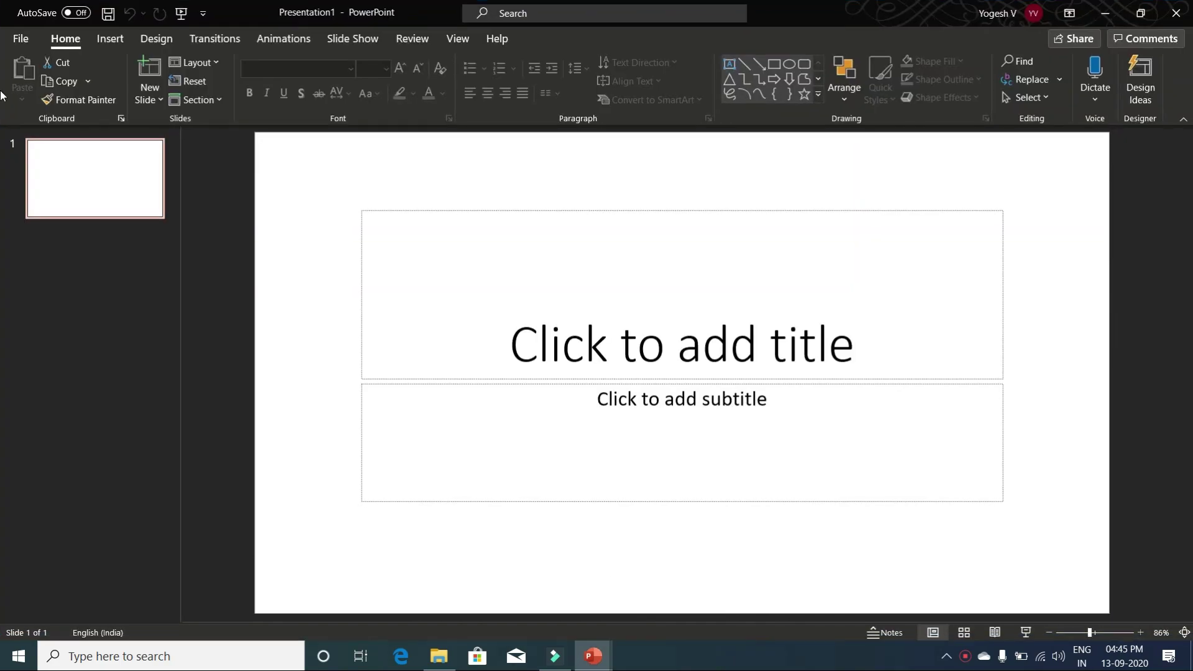
# - Give the slide the Blank layout and draw a large hexagon near its centre
pyautogui.rightClick(92, 193)
pyautogui.click(256, 575)
pyautogui.click(110, 39)
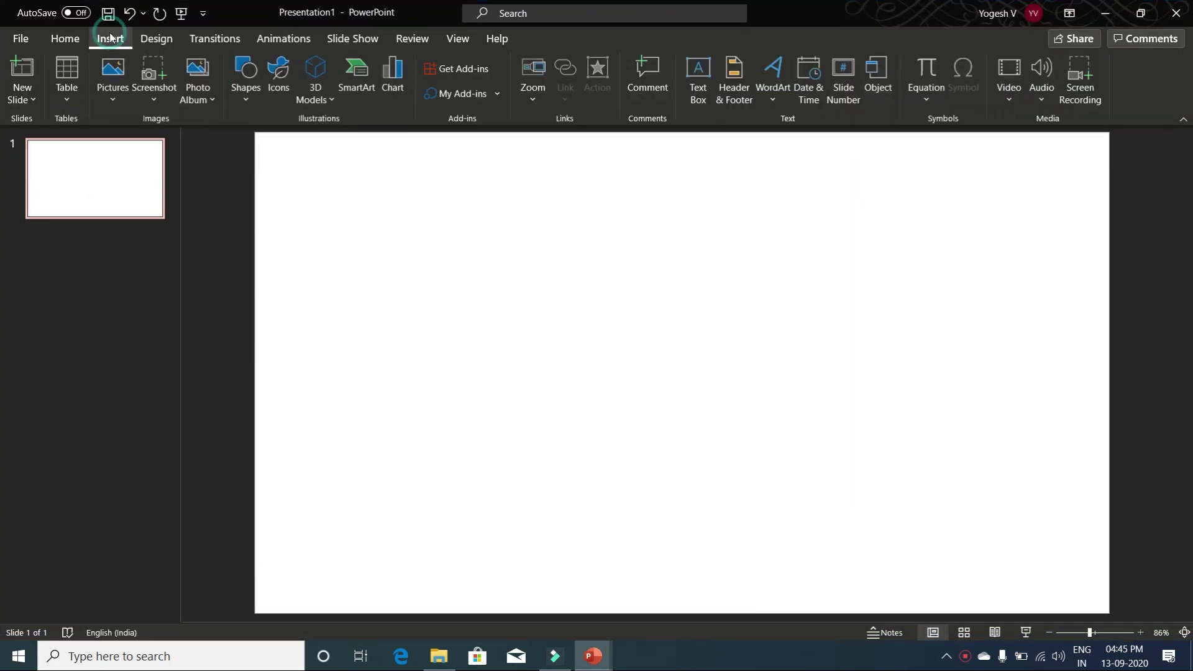
pyautogui.click(245, 77)
pyautogui.click(359, 300)
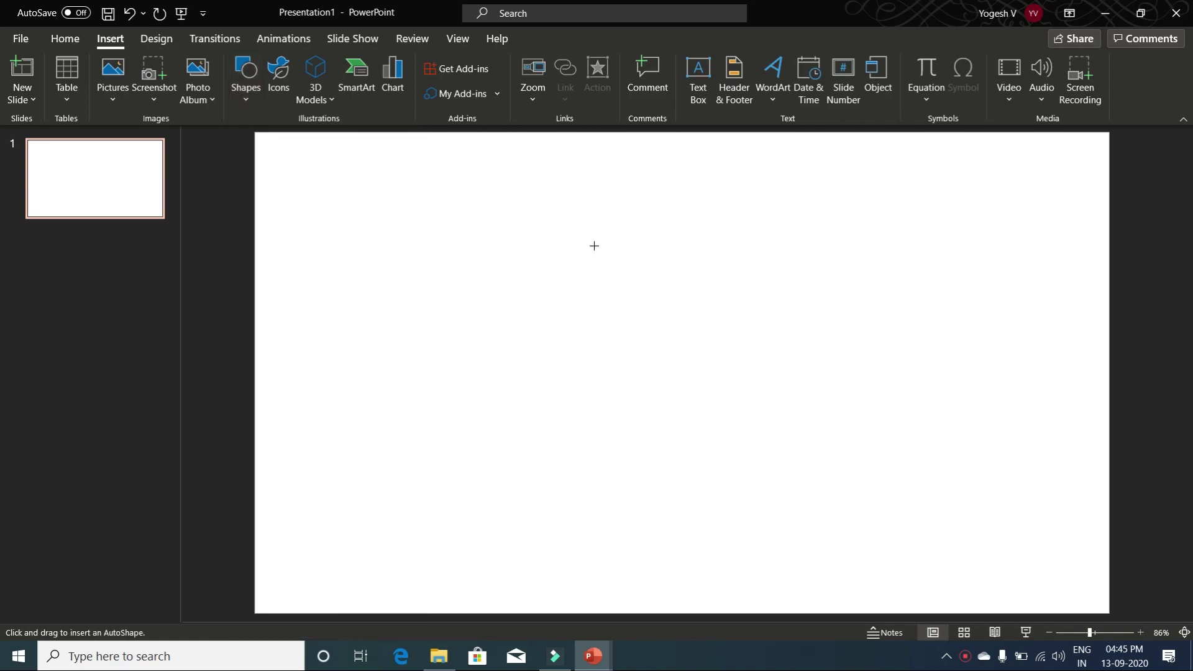
pyautogui.moveTo(572, 240); pyautogui.dragTo(945, 546)
pyautogui.moveTo(779, 401)
pyautogui.mouseDown()
pyautogui.moveTo(596, 333)
pyautogui.moveTo(671, 355)
pyautogui.mouseUp()
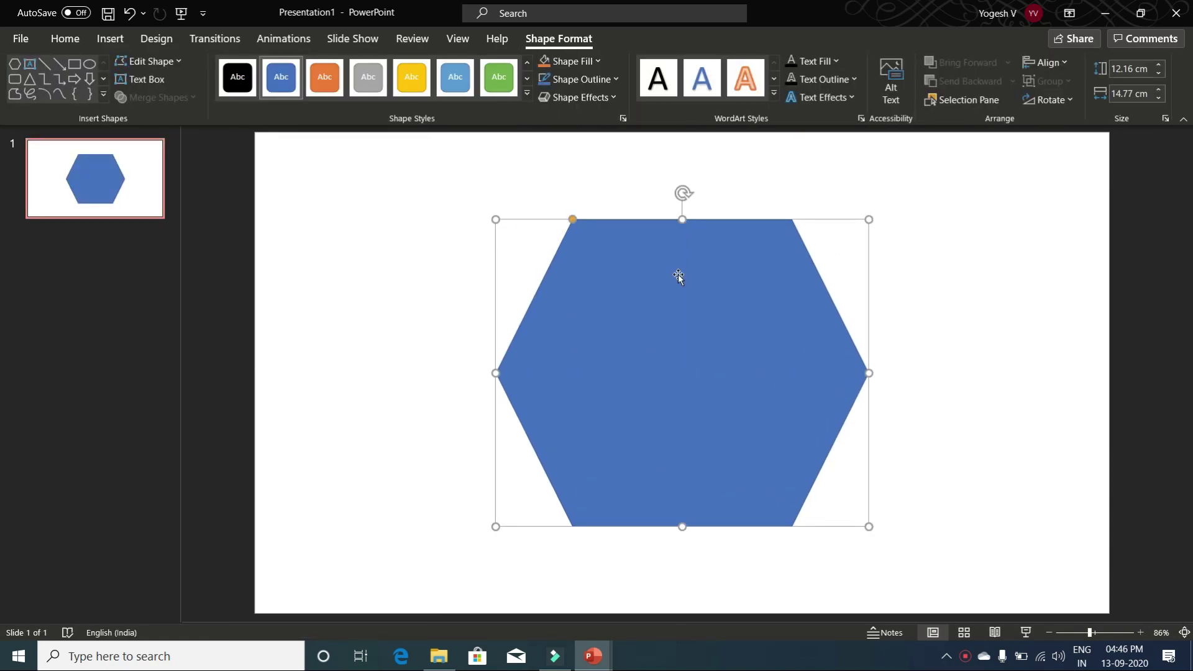
# - Draw a small circle over the hexagon's top-left corner
pyautogui.click(89, 63)
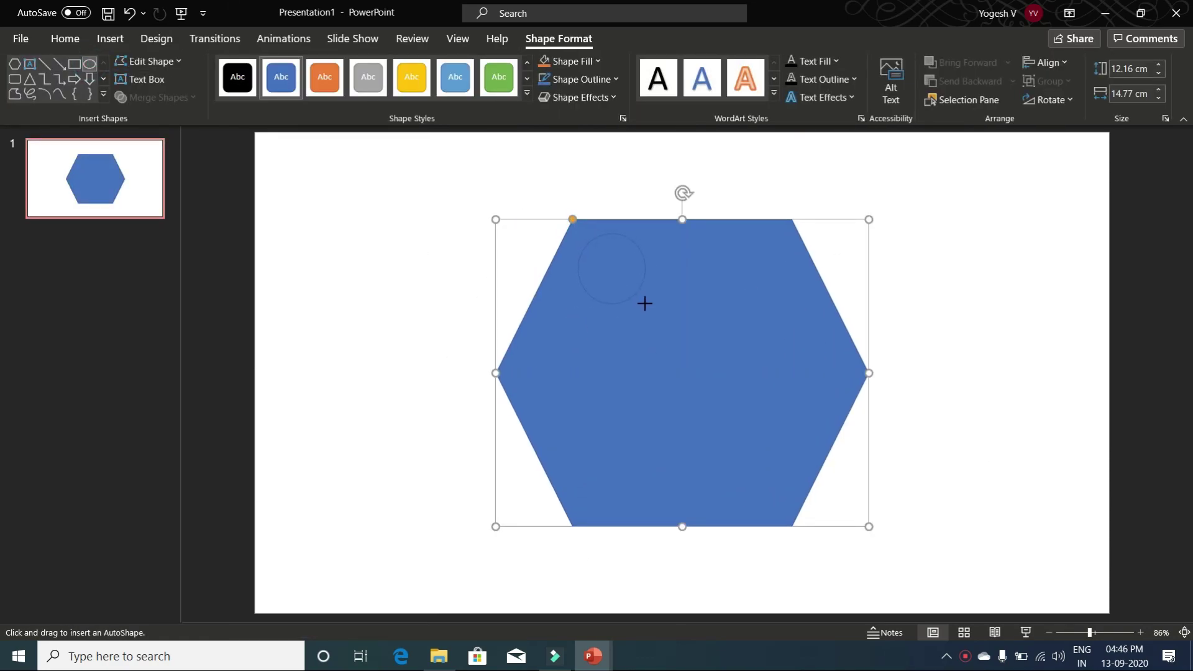
pyautogui.moveTo(578, 234); pyautogui.dragTo(645, 304)
pyautogui.moveTo(608, 269); pyautogui.dragTo(590, 260)
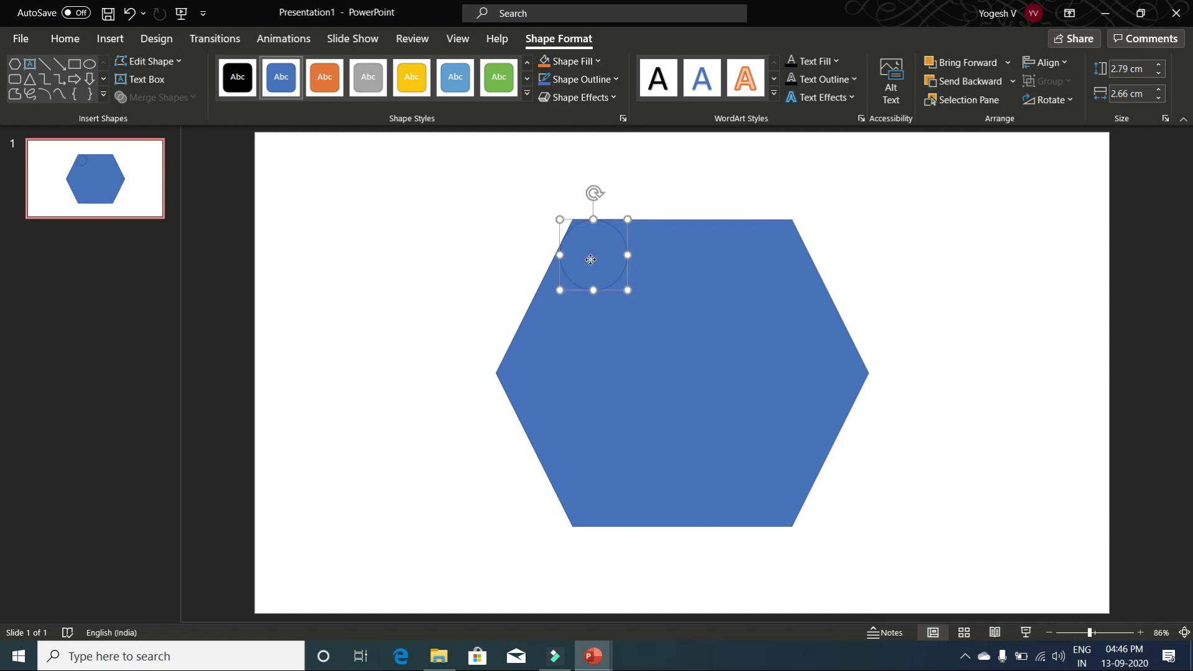
# - Paste copies of the circle onto the hexagon's other five corners
pyautogui.rightClick(590, 261)
pyautogui.click(646, 247)
pyautogui.rightClick(606, 267)
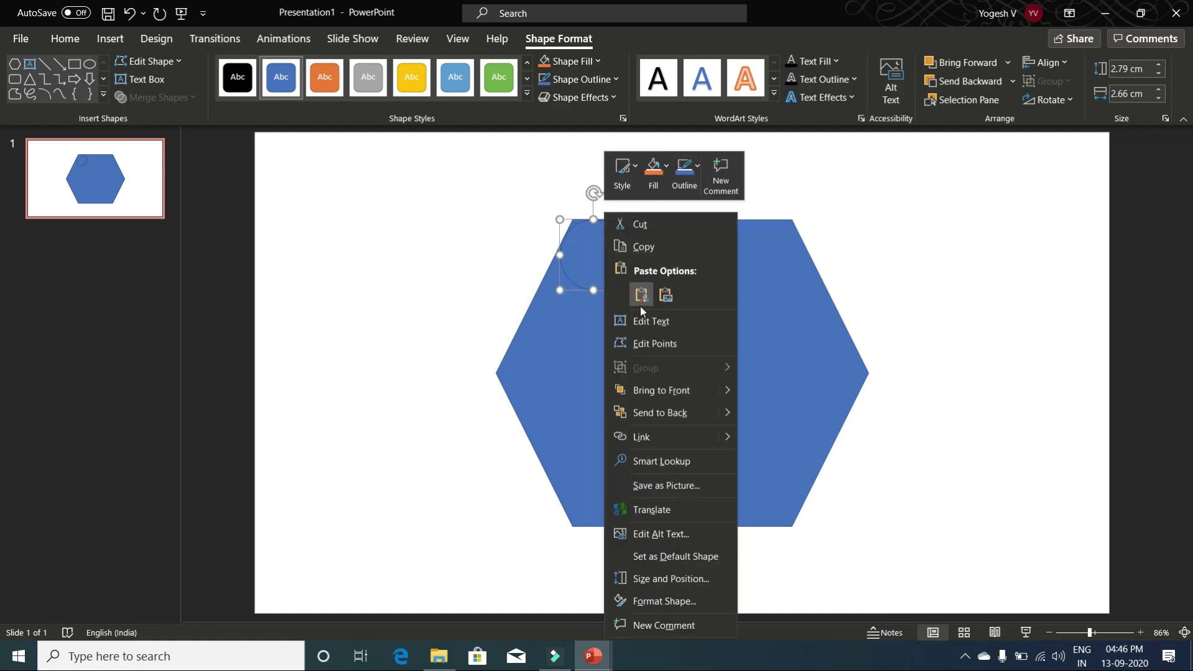
pyautogui.click(615, 293)
pyautogui.moveTo(617, 271); pyautogui.dragTo(784, 261)
pyautogui.hotkey('ctrl', 'v')
pyautogui.moveTo(597, 276); pyautogui.dragTo(528, 383)
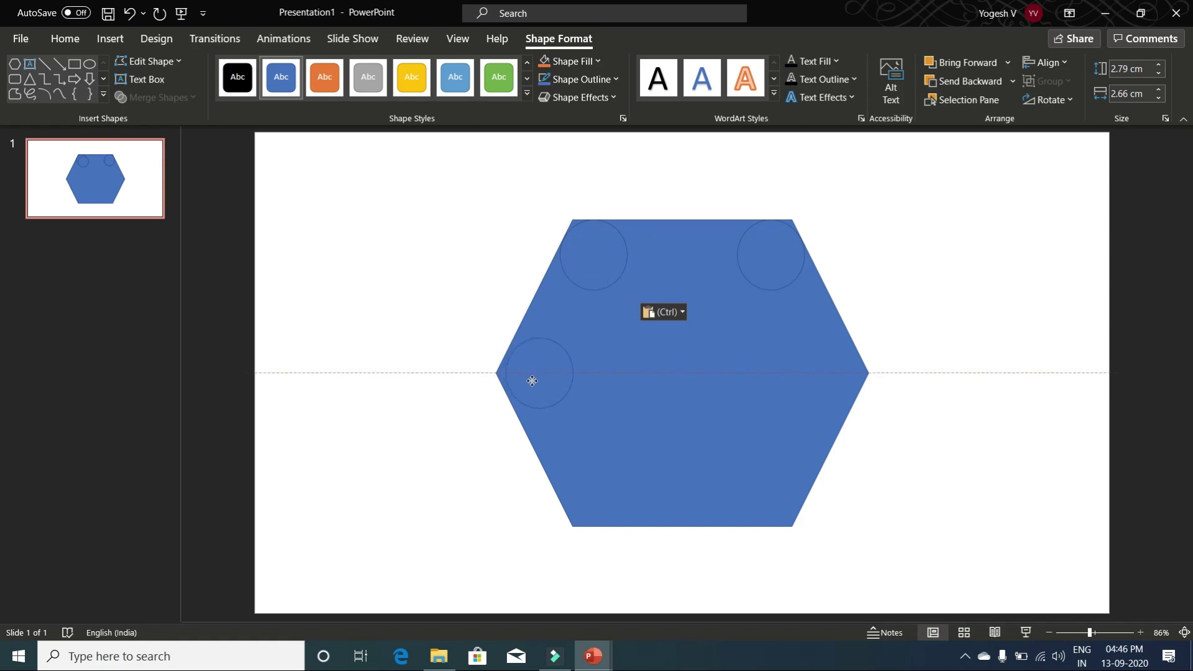
pyautogui.hotkey('ctrl', 'v')
pyautogui.moveTo(609, 266); pyautogui.dragTo(599, 495)
pyautogui.hotkey('ctrl', 'v')
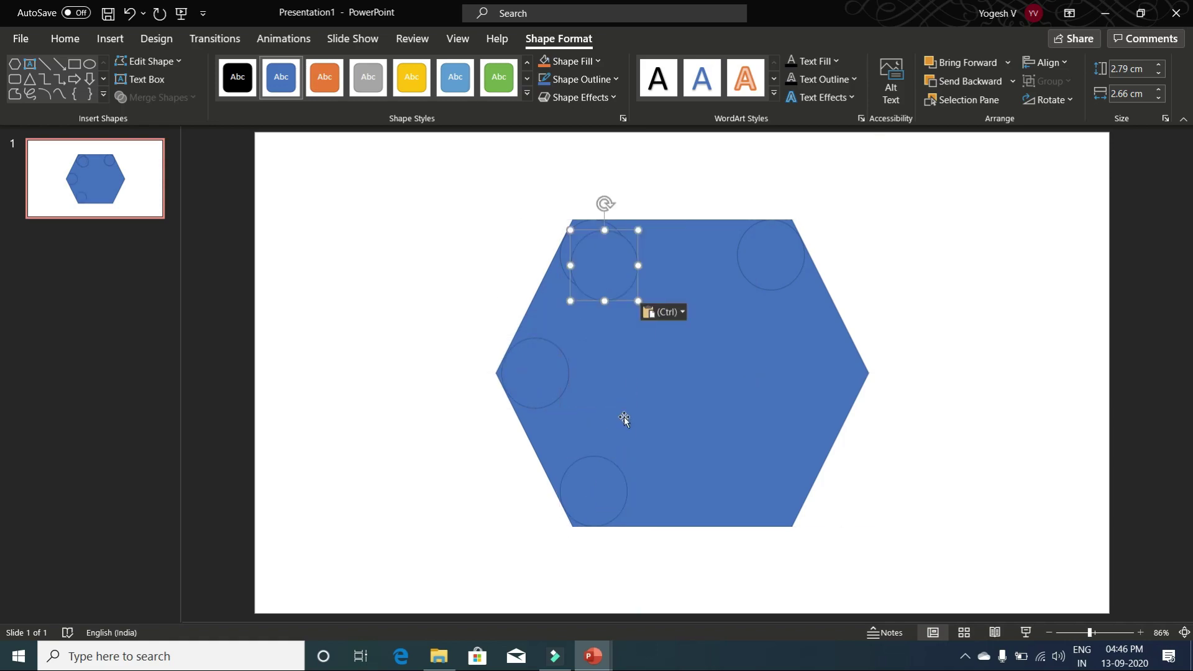
pyautogui.moveTo(615, 276); pyautogui.dragTo(781, 503)
pyautogui.hotkey('ctrl', 'v')
pyautogui.moveTo(615, 269); pyautogui.dragTo(843, 380)
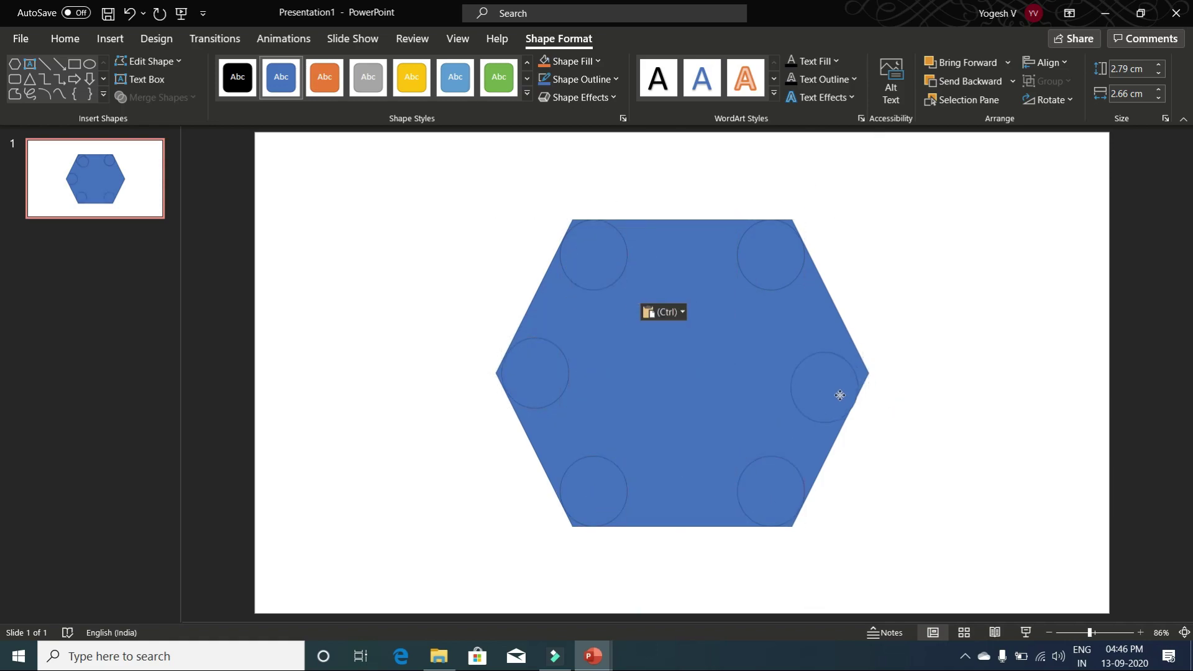
# - Zoom in on the hexagon and nudge the right-corner circle slightly right
pyautogui.scroll(5, 715, 346)
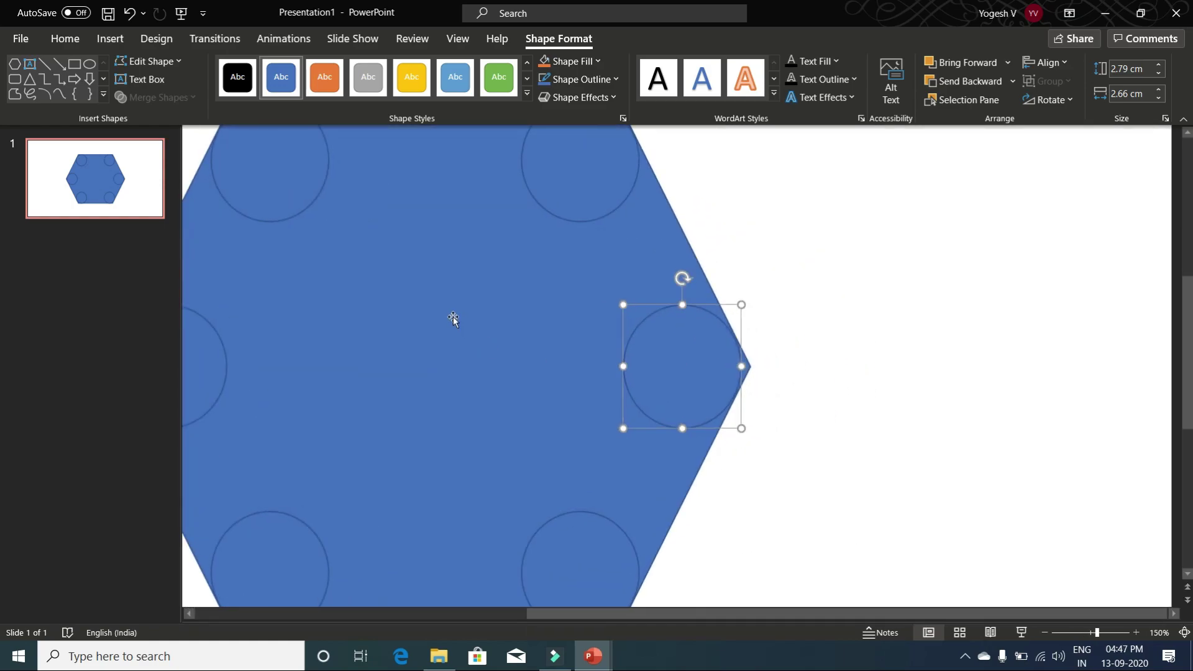
pyautogui.scroll(3, 605, 356)
pyautogui.scroll(3, 605, 356)
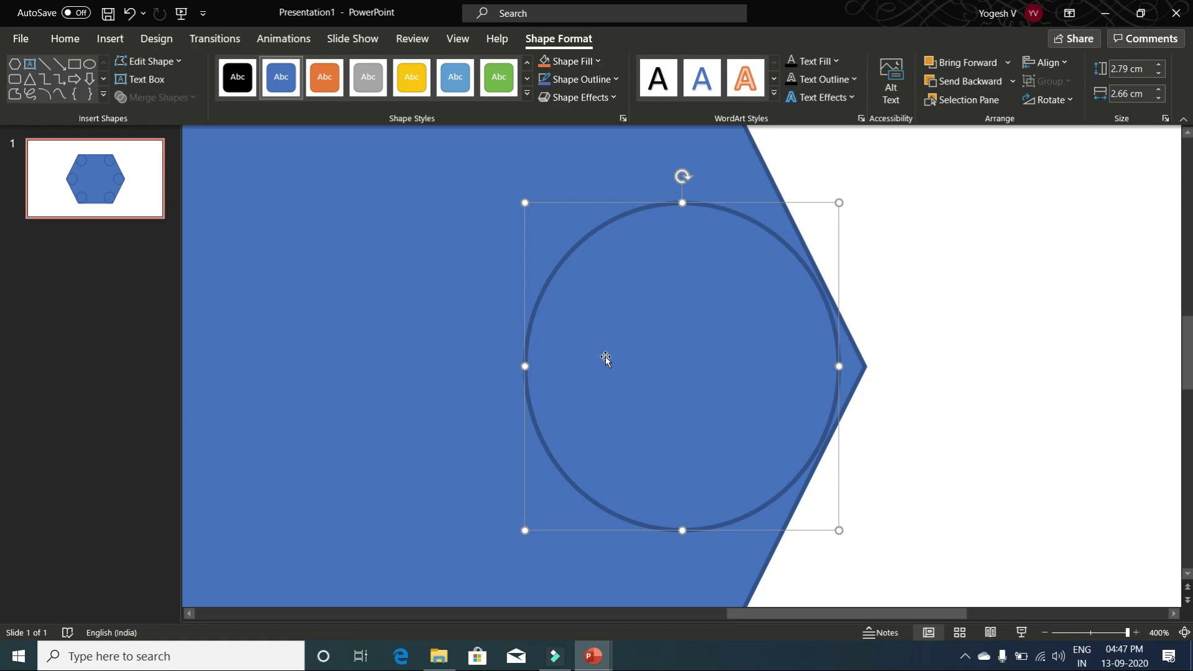
pyautogui.hotkey('ctrl', 'Right')
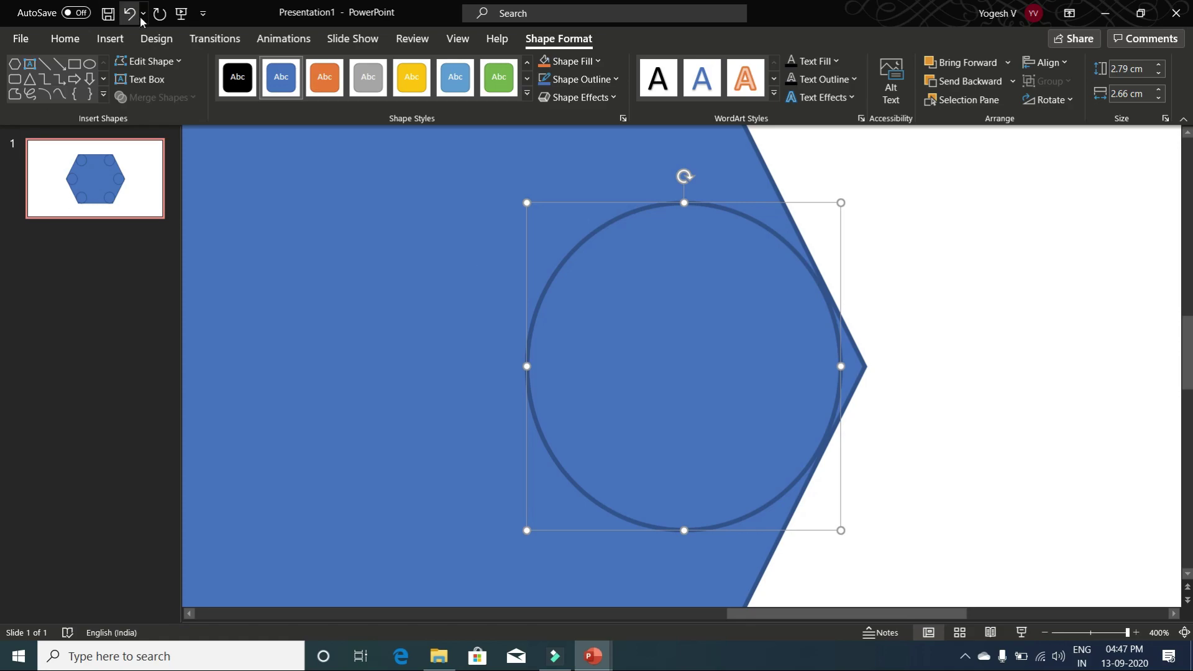
# - Trace a freeform around the hexagon's right tip beyond the circle
pyautogui.click(118, 48)
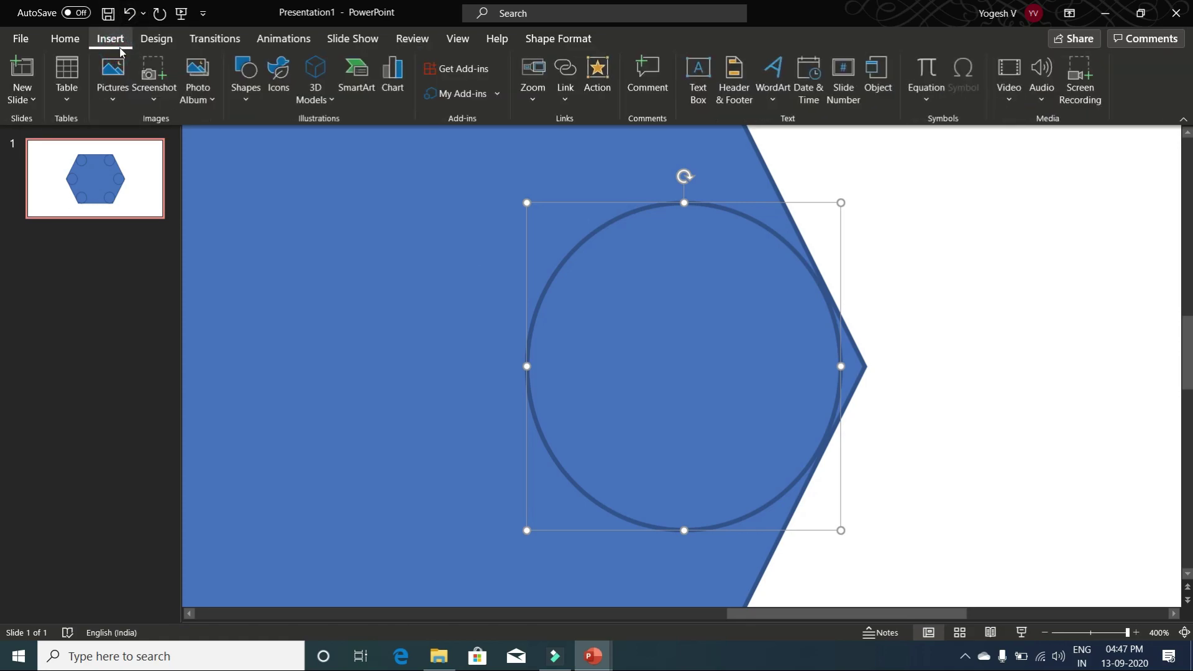
pyautogui.click(260, 103)
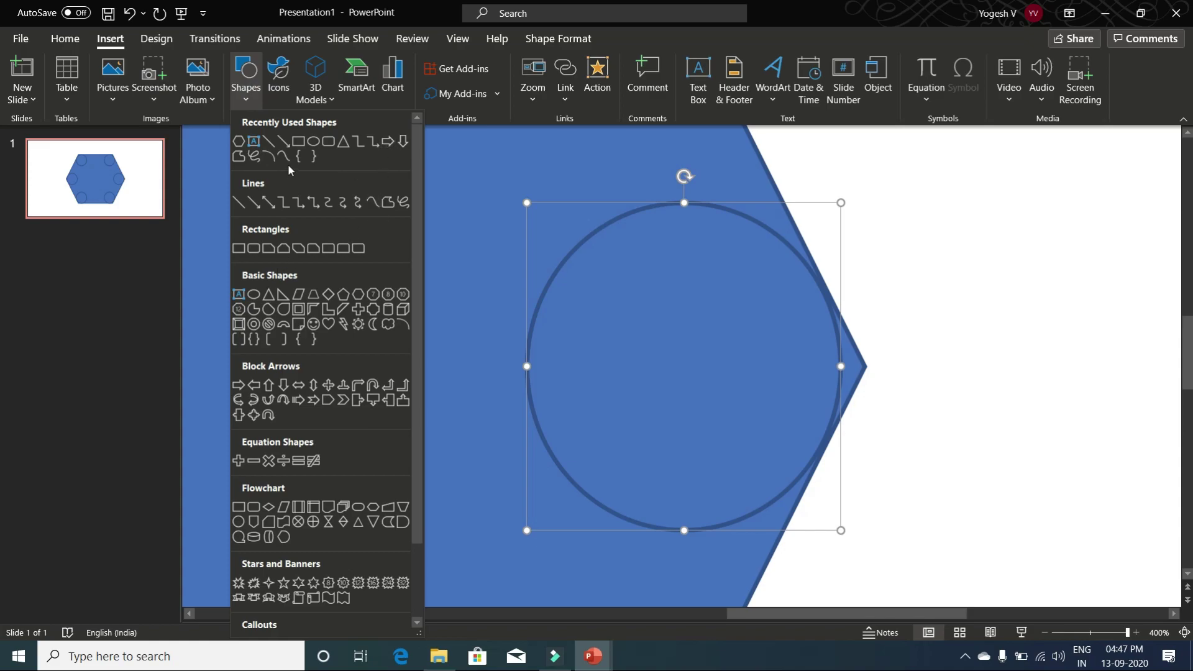
pyautogui.click(238, 157)
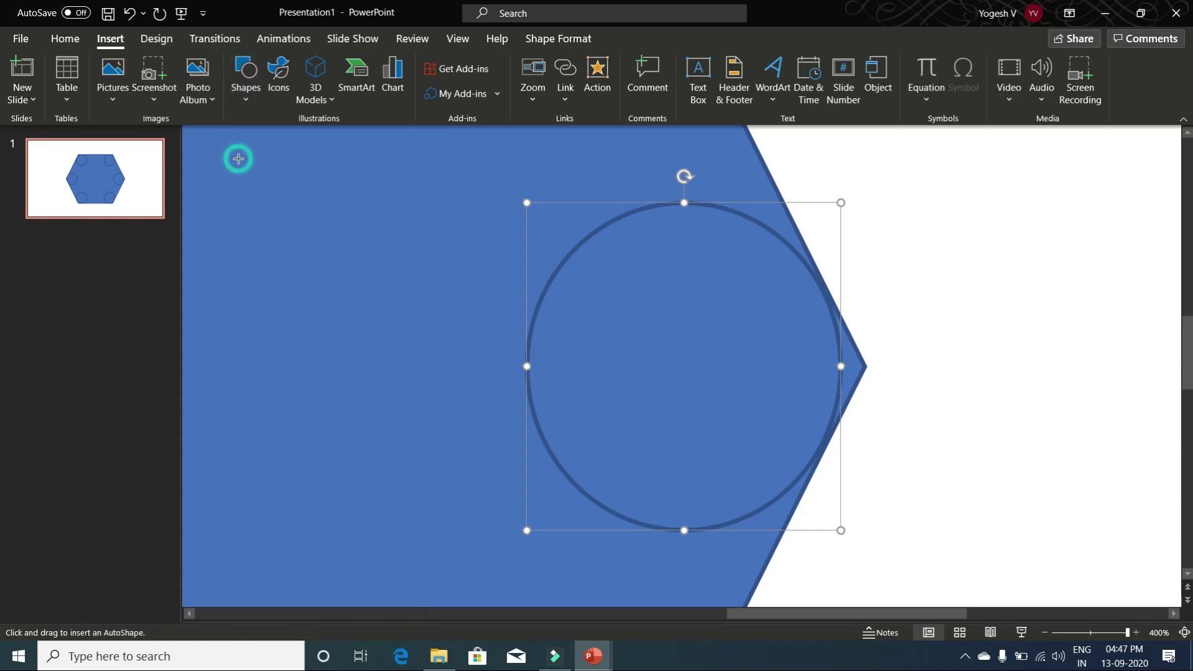
pyautogui.click(819, 282)
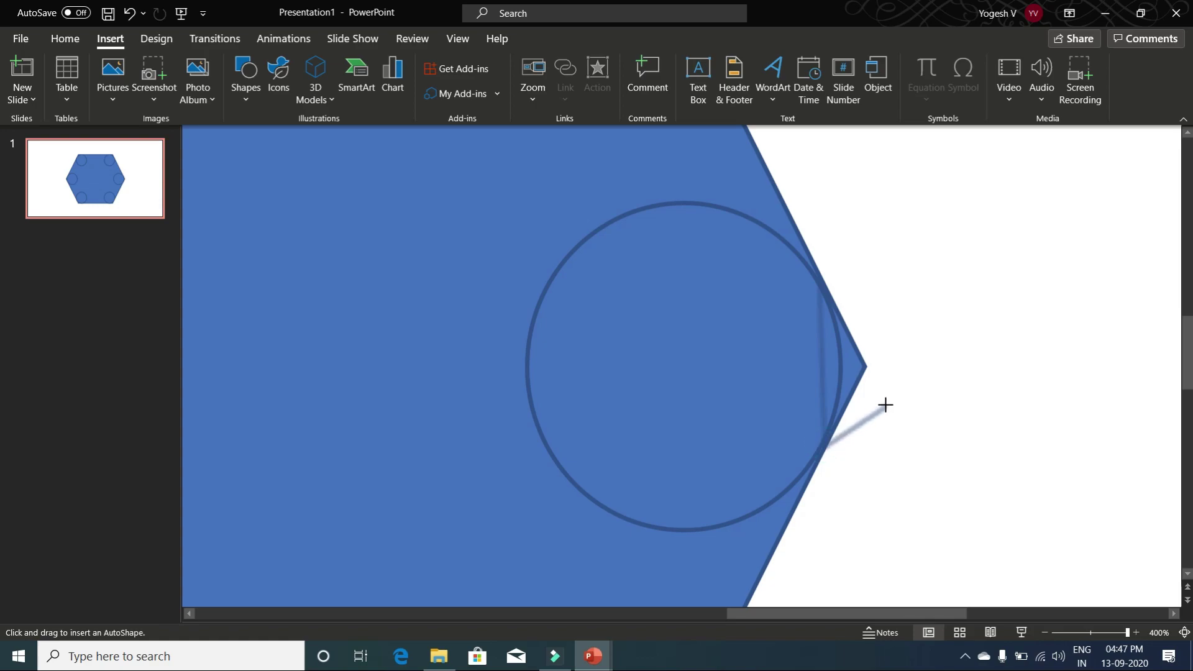
pyautogui.moveTo(885, 405); pyautogui.dragTo(886, 361)
pyautogui.click(886, 348)
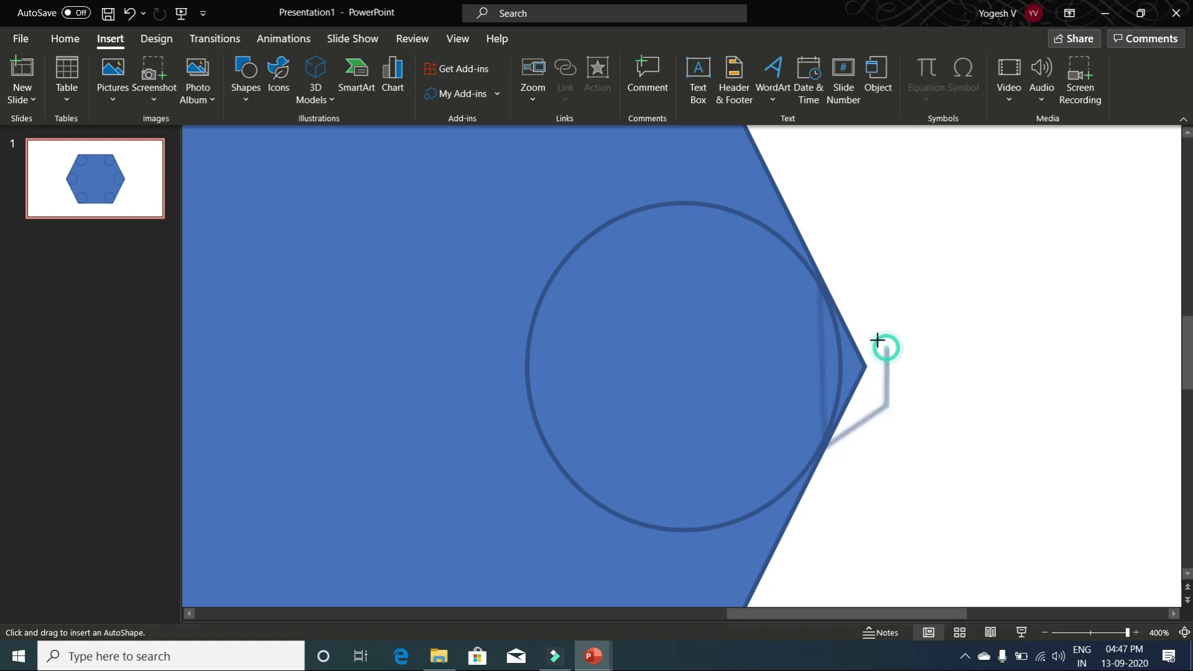
pyautogui.click(820, 285)
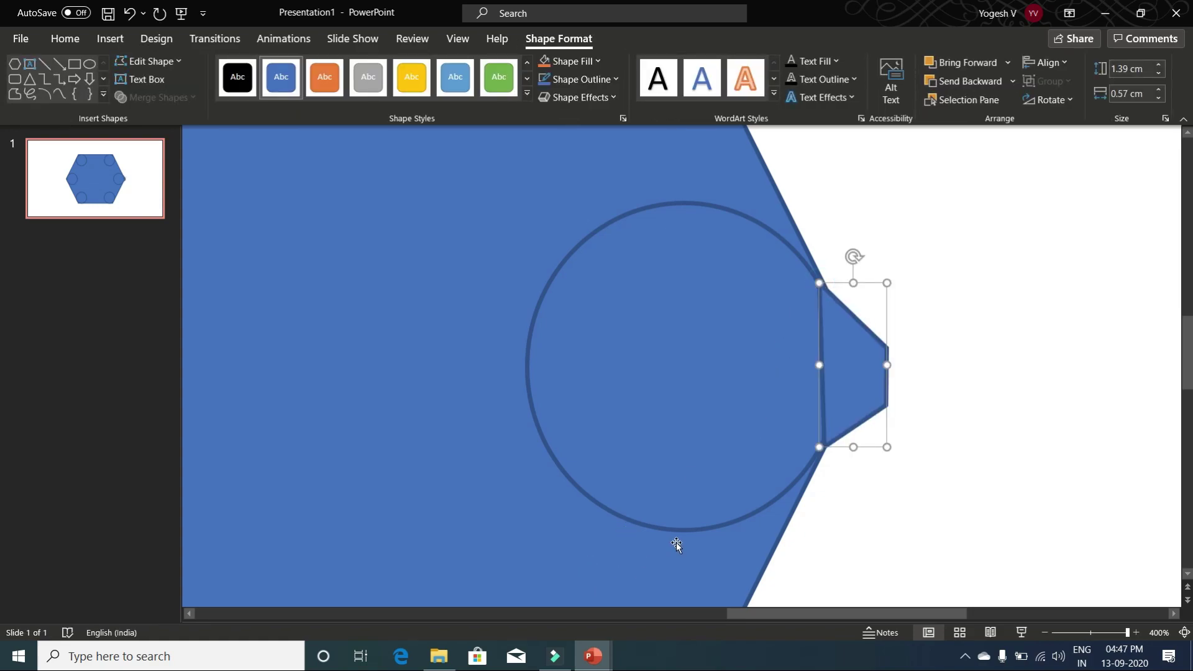
# - Subtract the freeform tip from the hexagon using Merge Shapes
pyautogui.click(981, 426)
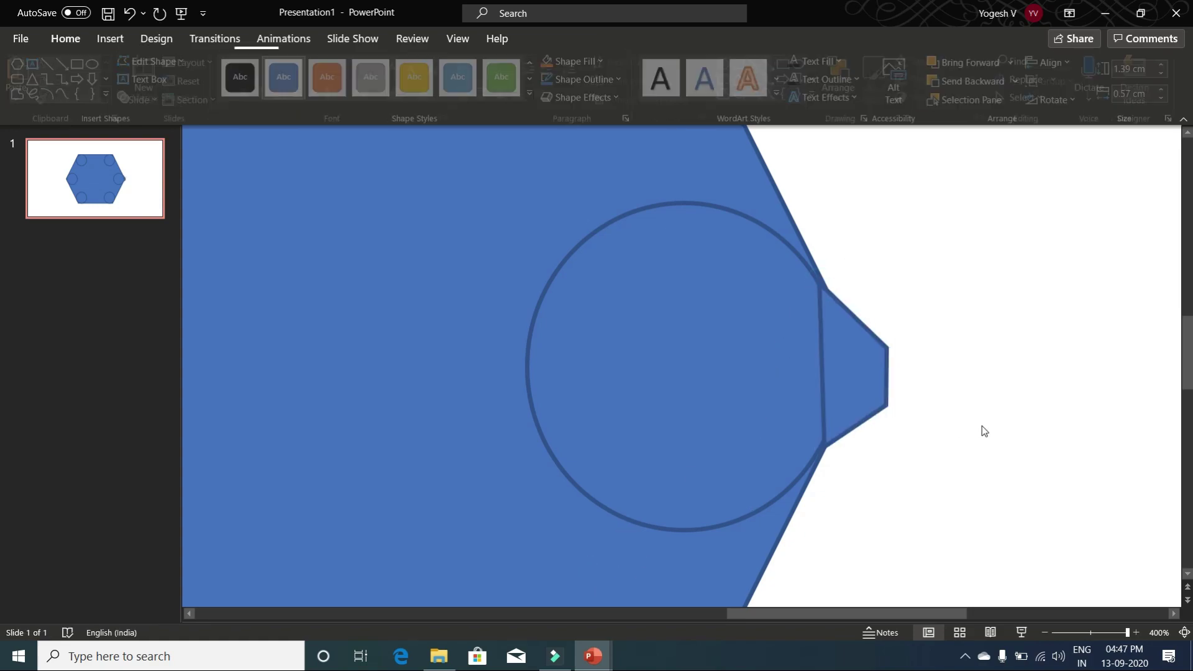
pyautogui.click(703, 554)
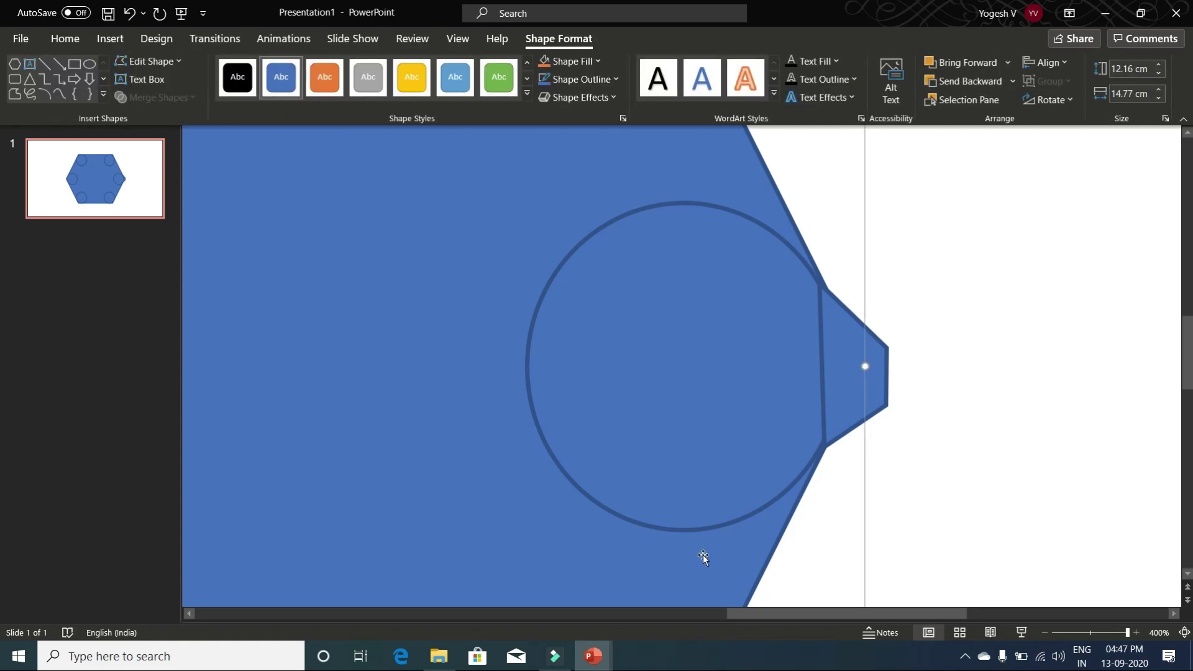
pyautogui.keyDown('shift'); pyautogui.click(853, 410); pyautogui.keyUp('shift')
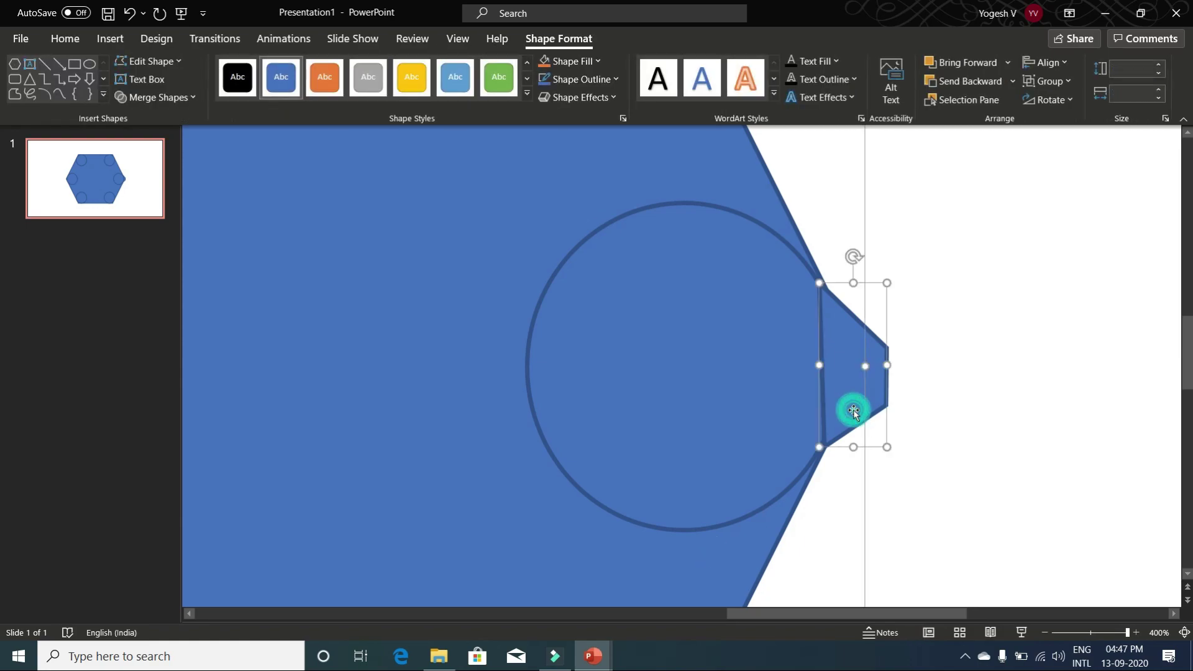
pyautogui.click(182, 98)
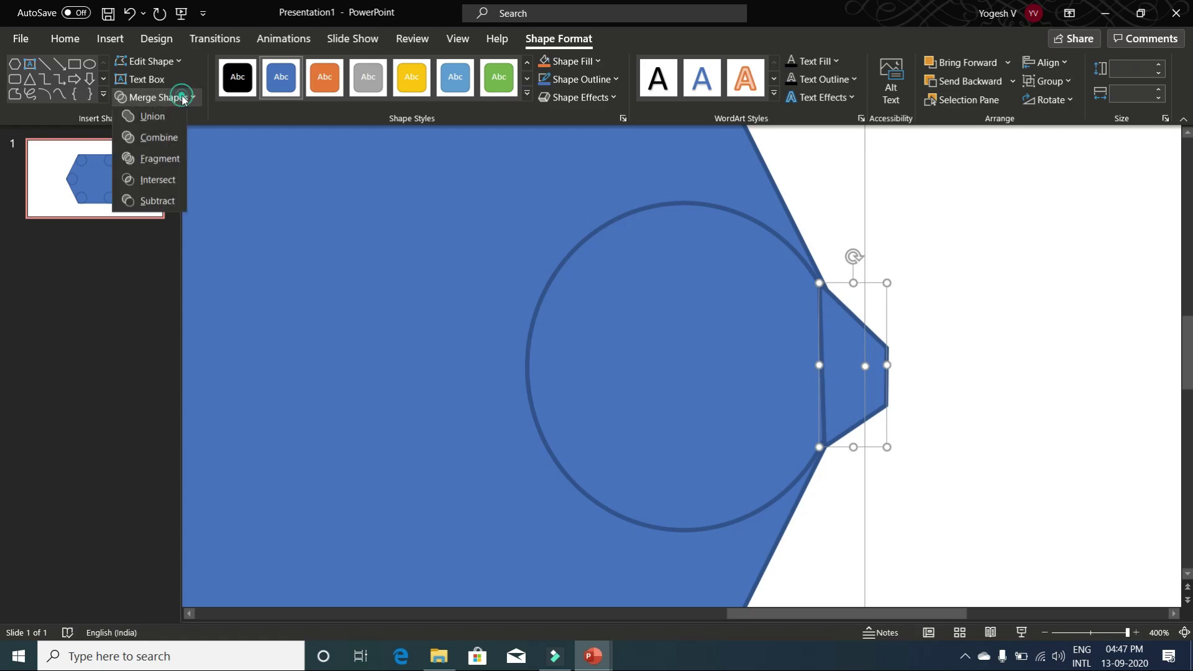
pyautogui.click(156, 204)
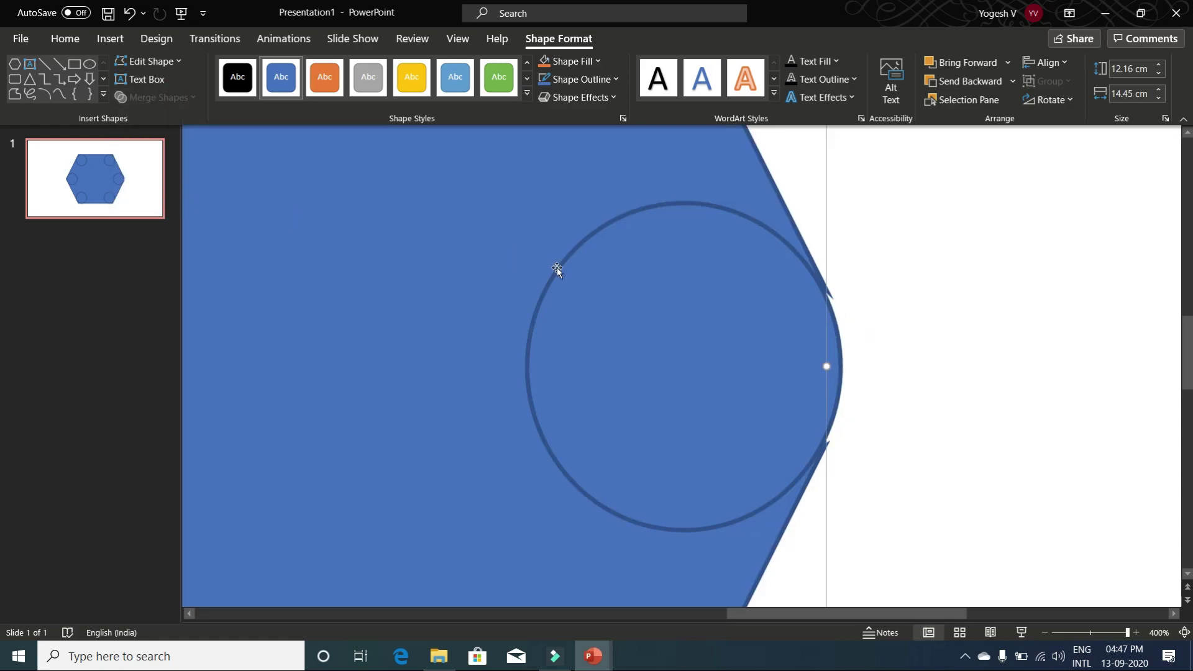
# - Undo the right-corner circle's last nudges and zoom back out
pyautogui.click(589, 287)
pyautogui.hotkey('ctrl', 'z')
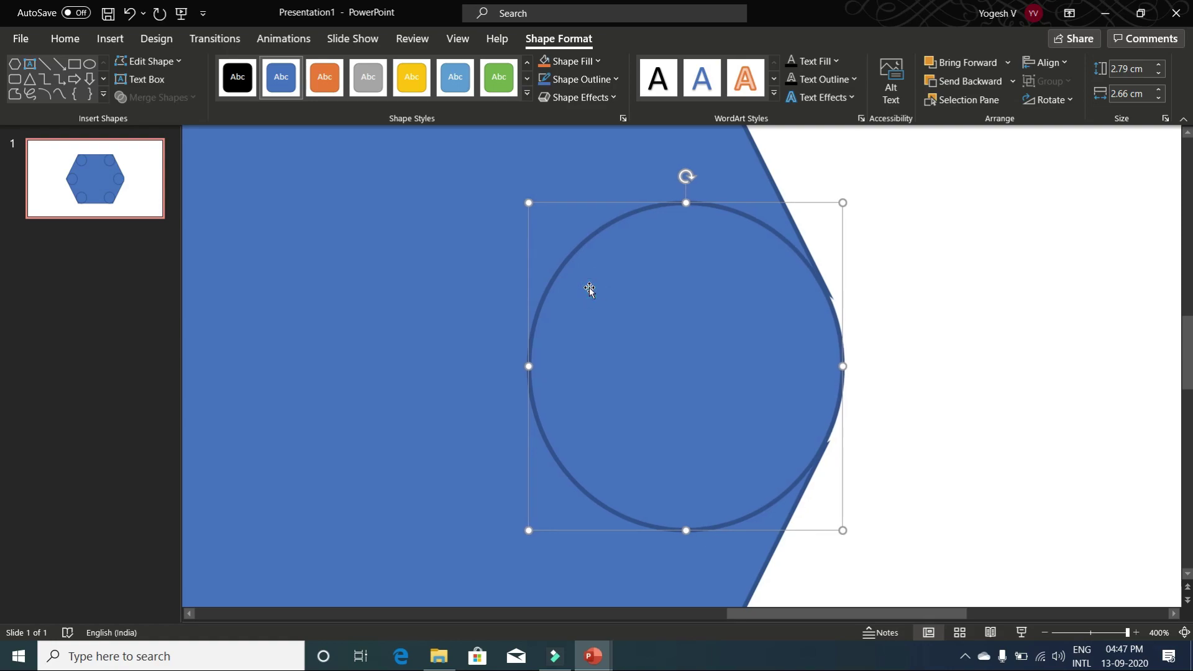
pyautogui.hotkey('ctrl', 'z')
pyautogui.hotkey('ctrl', 'z')
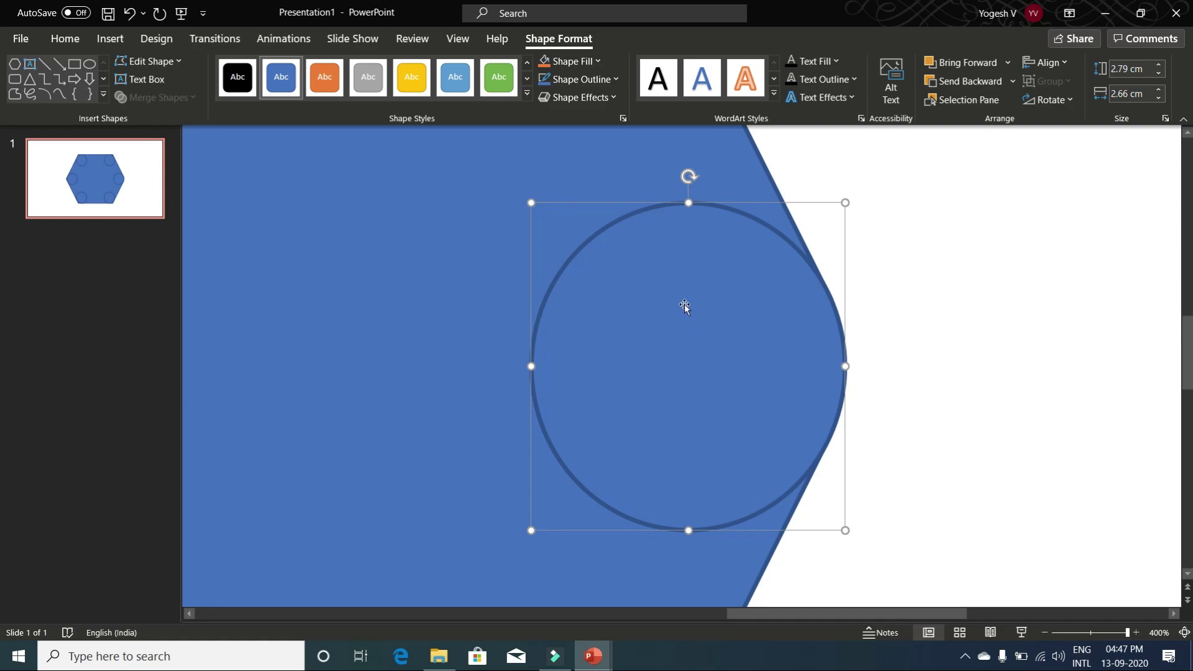
pyautogui.scroll(-5, 726, 262)
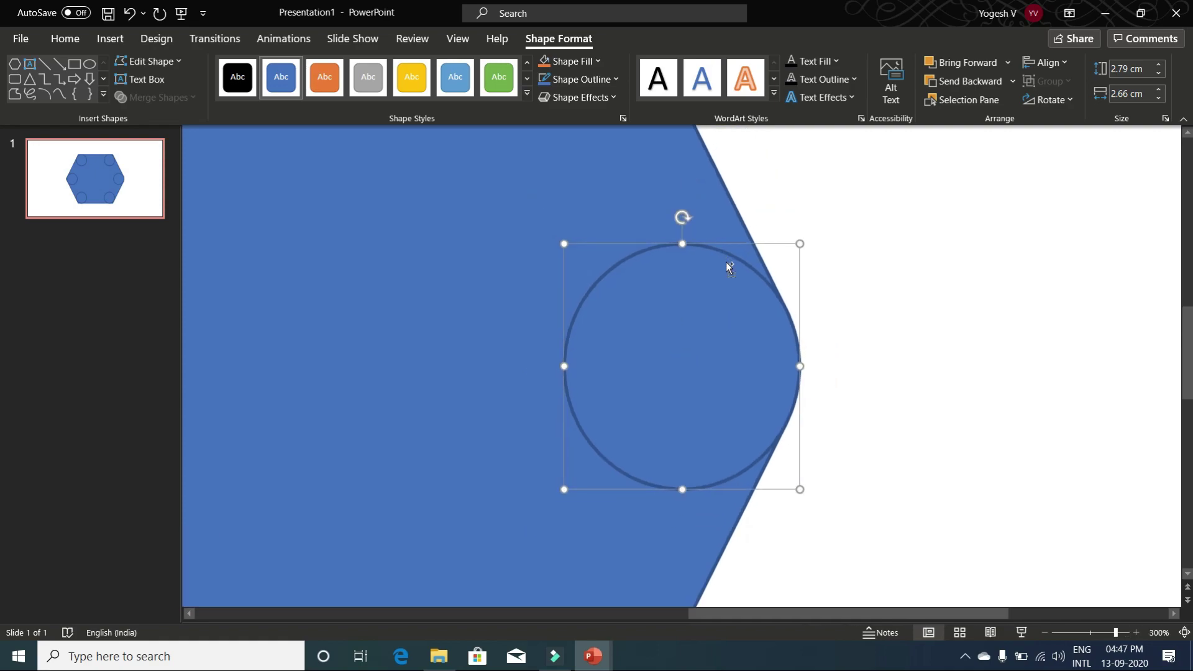
# - Outline the hexagon's top-right corner with a freeform polygon
pyautogui.scroll(-10, 737, 251)
pyautogui.click(737, 252)
pyautogui.click(796, 218)
pyautogui.scroll(15, 796, 218)
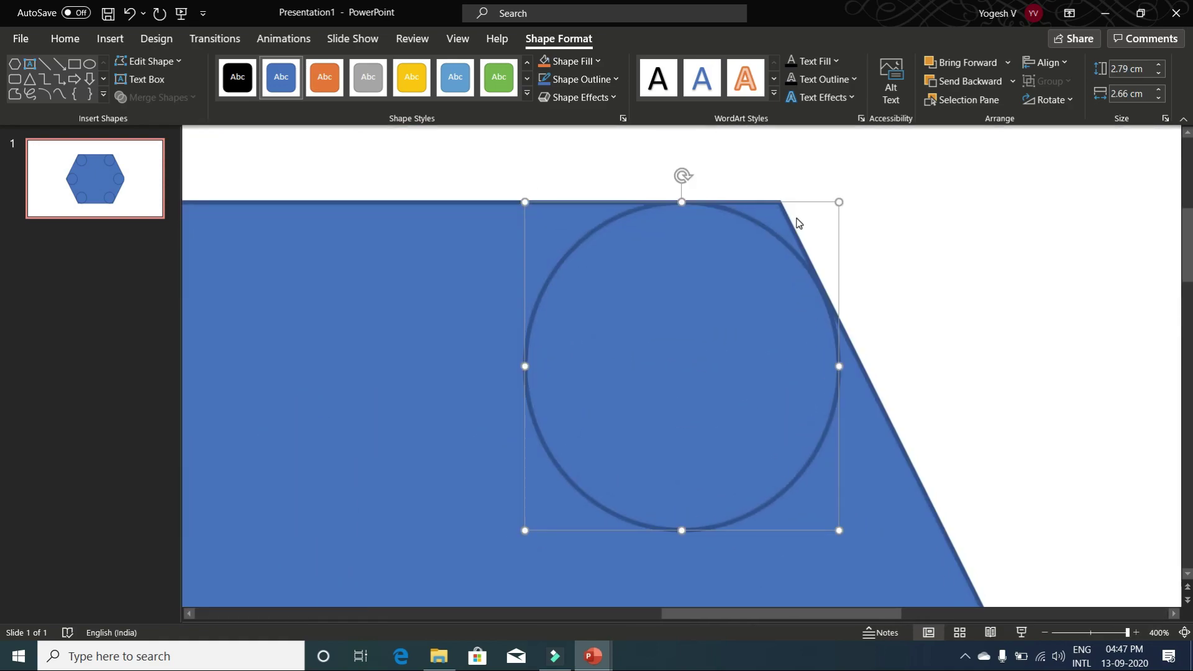
pyautogui.click(110, 38)
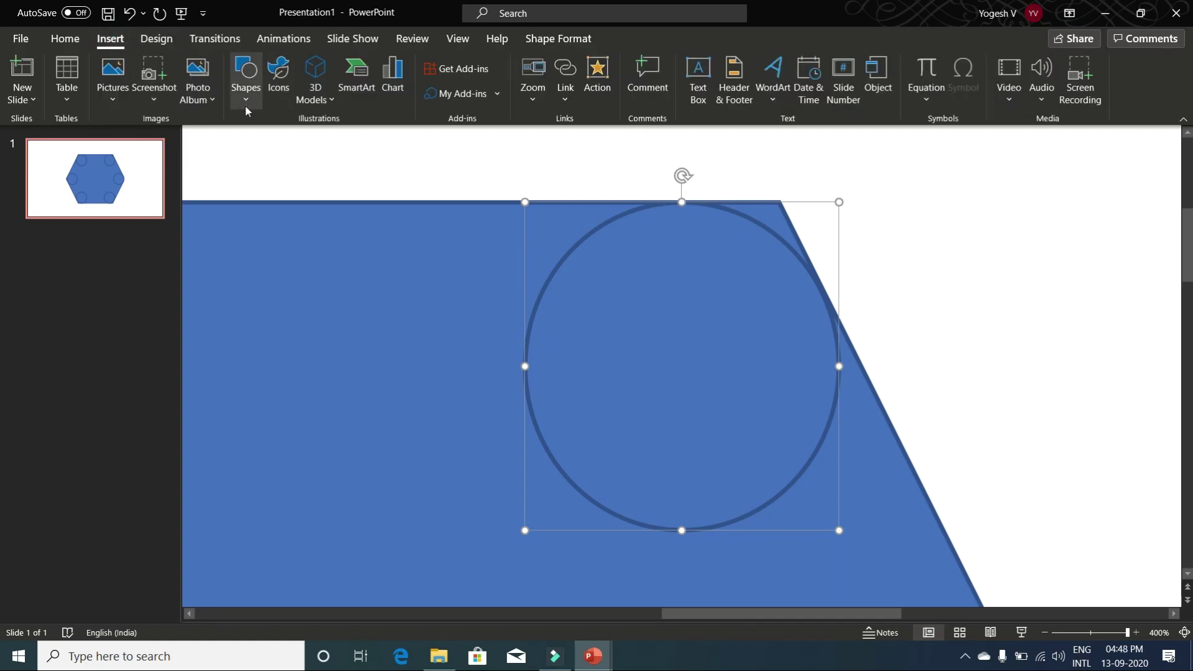
pyautogui.click(246, 77)
pyautogui.click(240, 155)
pyautogui.click(677, 202)
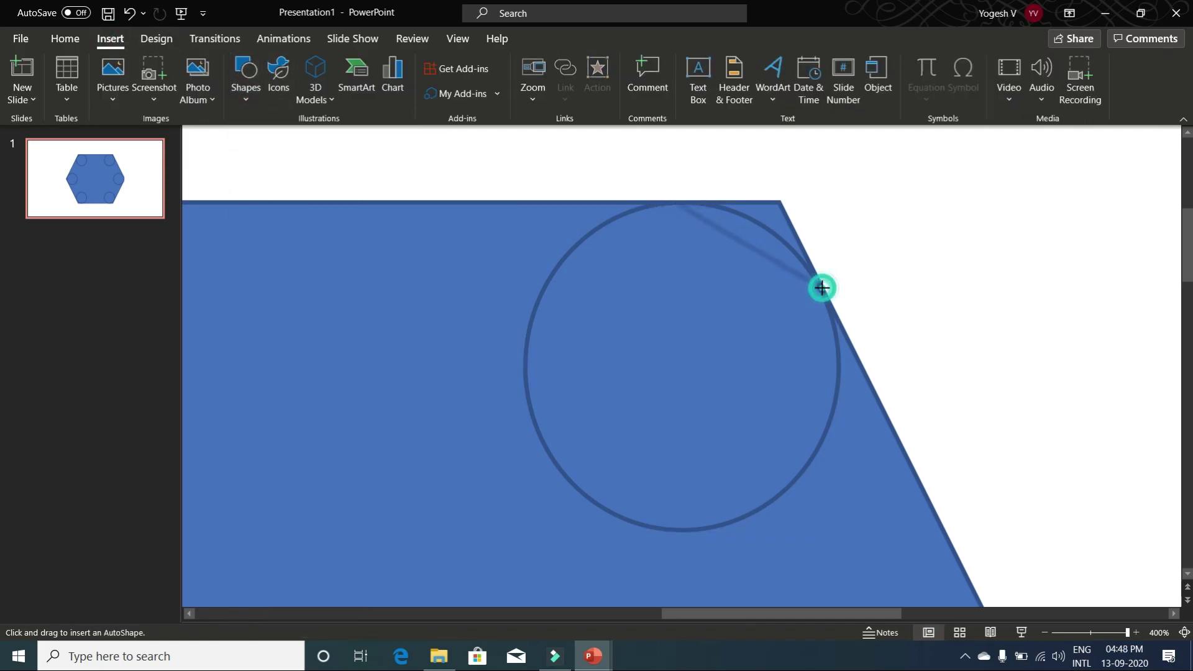
pyautogui.click(823, 288)
pyautogui.click(823, 193)
pyautogui.click(759, 166)
pyautogui.click(677, 203)
# - Merge the polygon with the hexagon to trim the top-right corner, then undo twice
pyautogui.click(884, 495)
pyautogui.keyDown('shift'); pyautogui.click(789, 205); pyautogui.keyUp('shift')
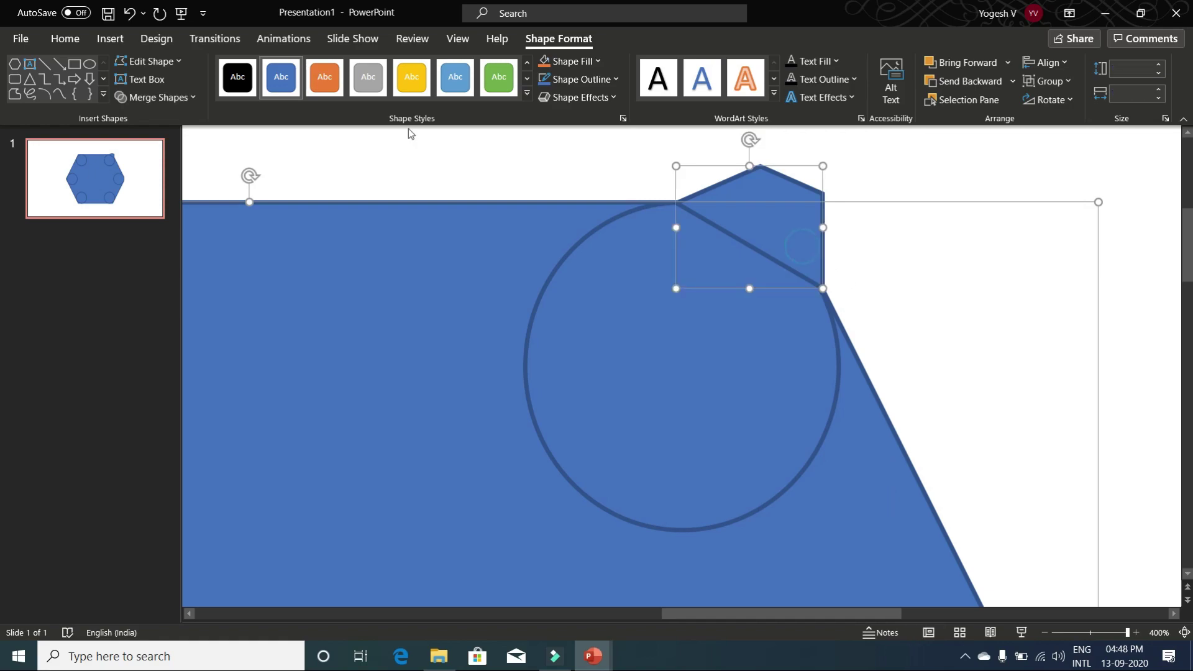
pyautogui.click(155, 97)
pyautogui.click(154, 203)
pyautogui.hotkey('ctrl', 'z')
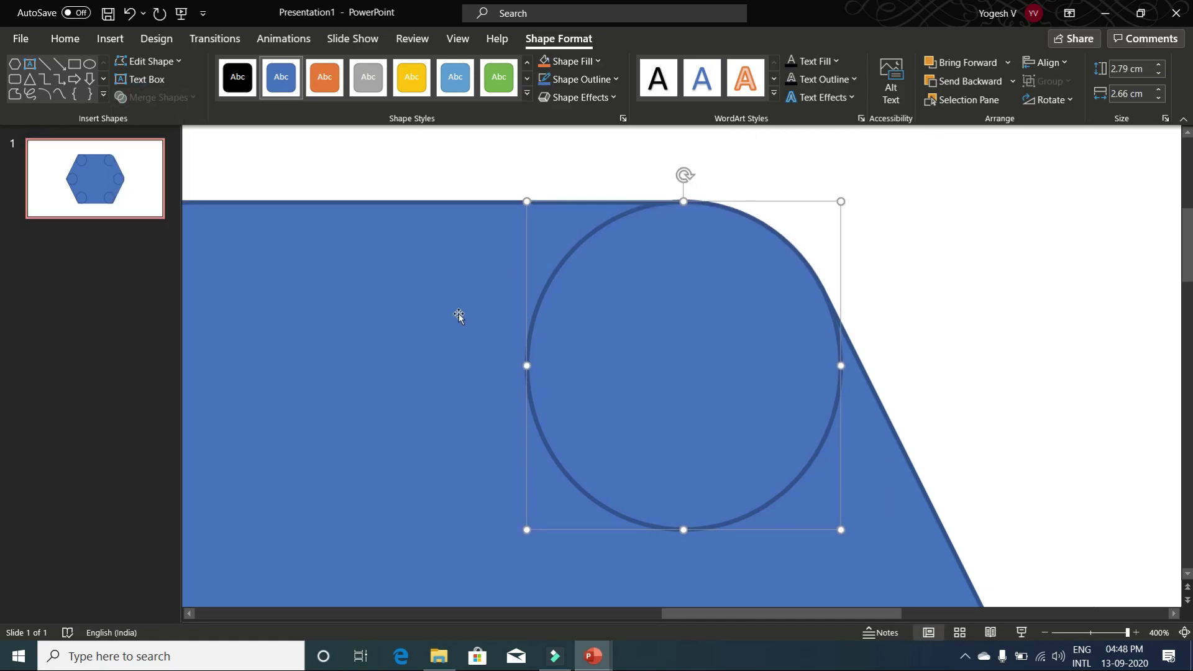
pyautogui.hotkey('ctrl', 'z')
pyautogui.hotkey('ctrl', 'z')
# - Begin a freeform polygon over the hexagon's top-left corner
pyautogui.click(109, 39)
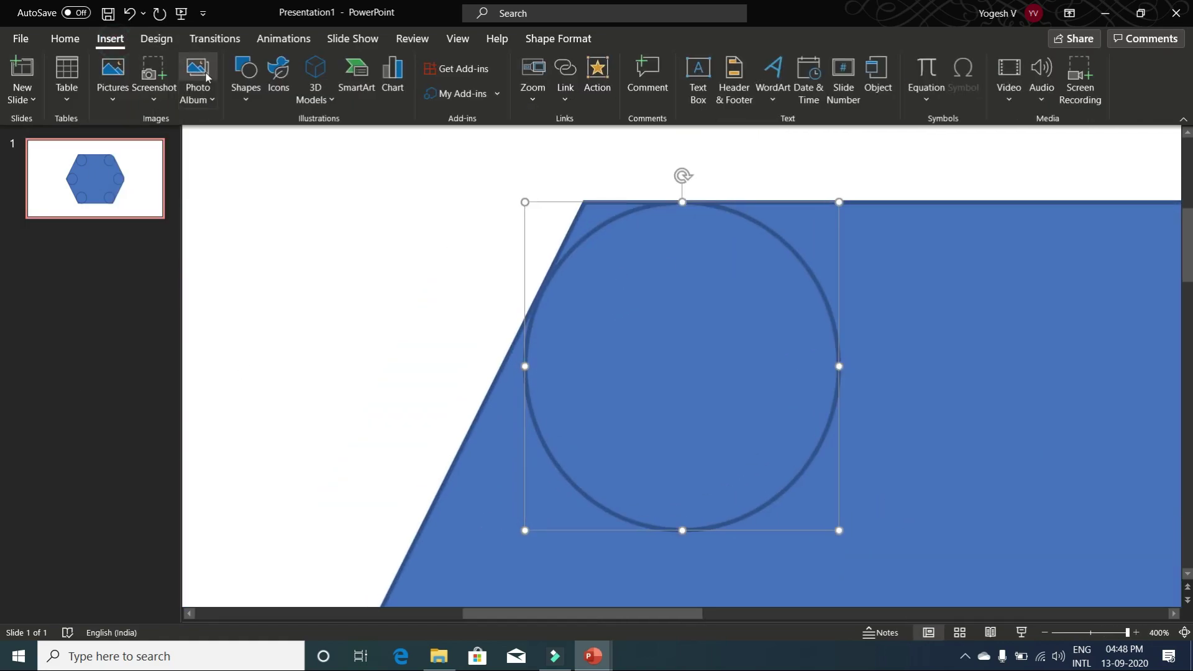
pyautogui.click(246, 78)
pyautogui.click(250, 141)
pyautogui.moveTo(543, 291); pyautogui.dragTo(685, 195)
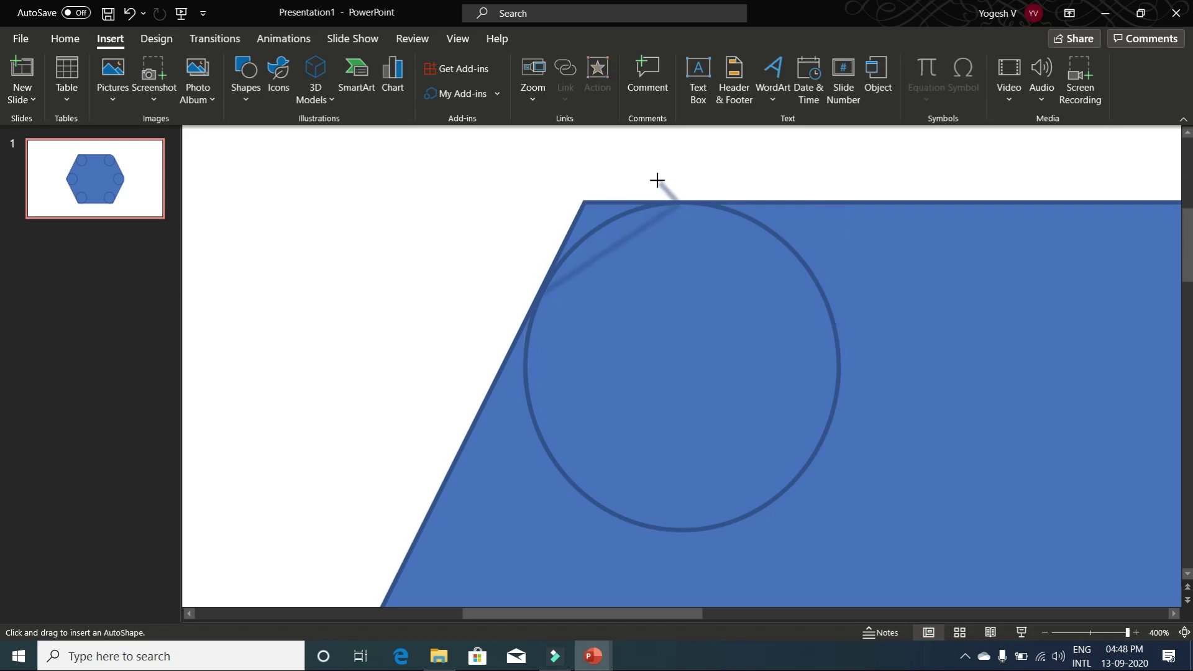
# - Close the top-left polygon and merge it to trim that corner
pyautogui.click(541, 292)
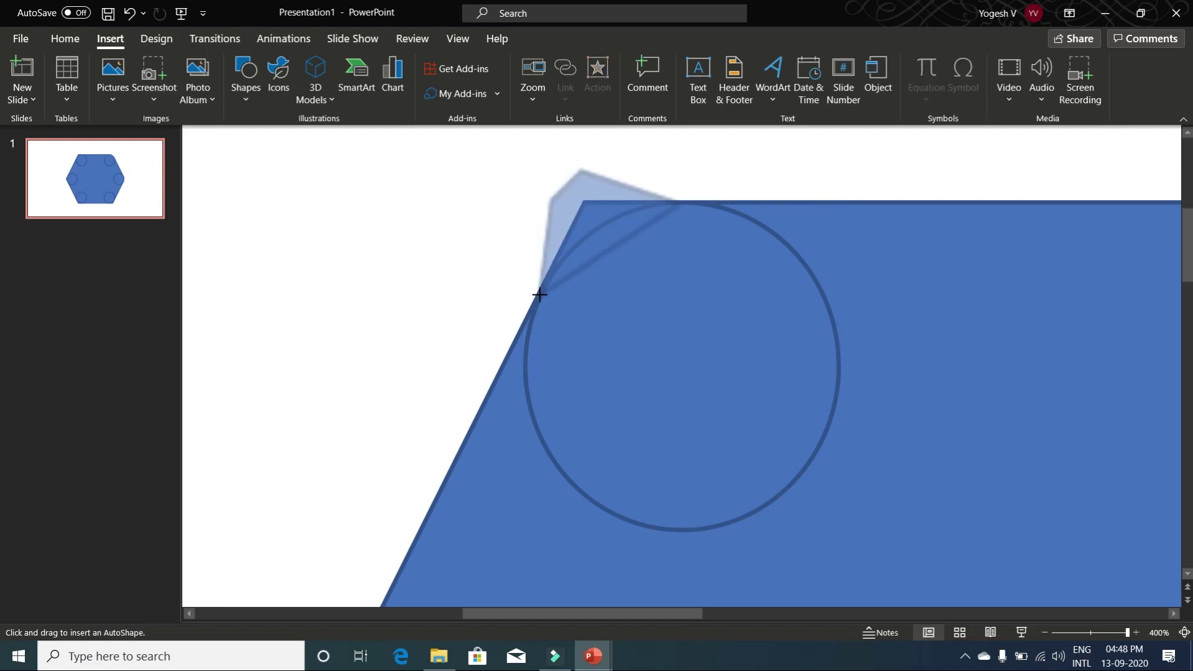
pyautogui.click(516, 456)
pyautogui.keyDown('shift'); pyautogui.click(579, 244); pyautogui.keyUp('shift')
pyautogui.click(189, 96)
pyautogui.click(153, 113)
# - Outline the hexagon's left corner with a freeform polygon
pyautogui.click(632, 307)
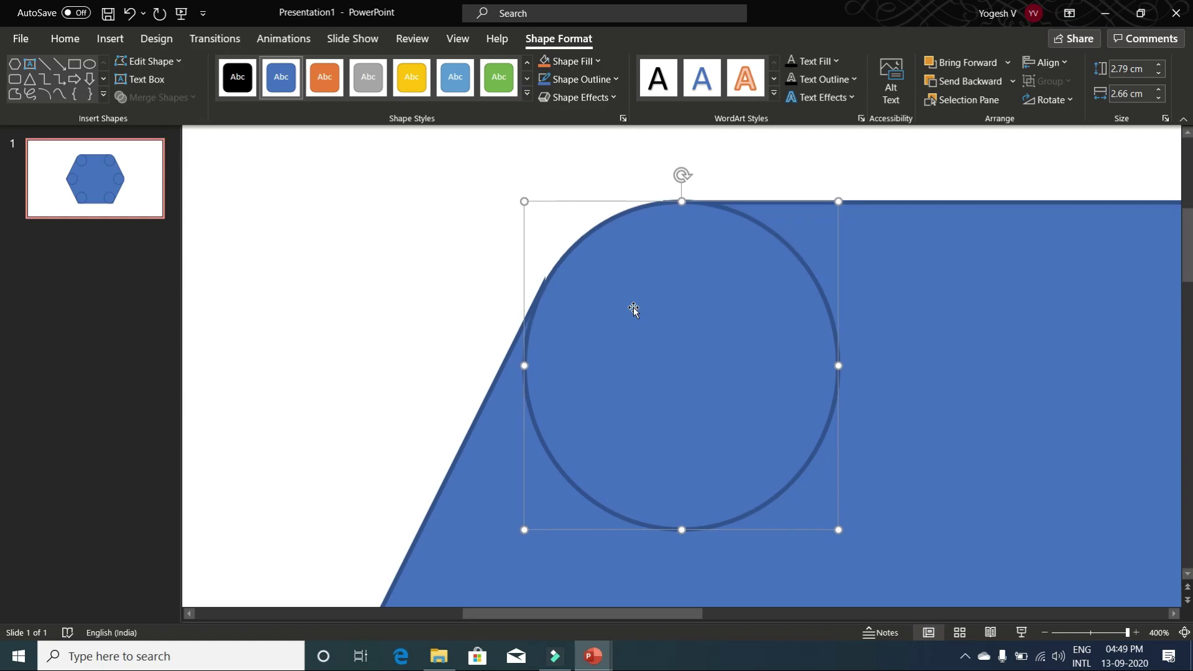
pyautogui.scroll(-5, 513, 312)
pyautogui.scroll(5, 569, 434)
pyautogui.scroll(-3, 549, 568)
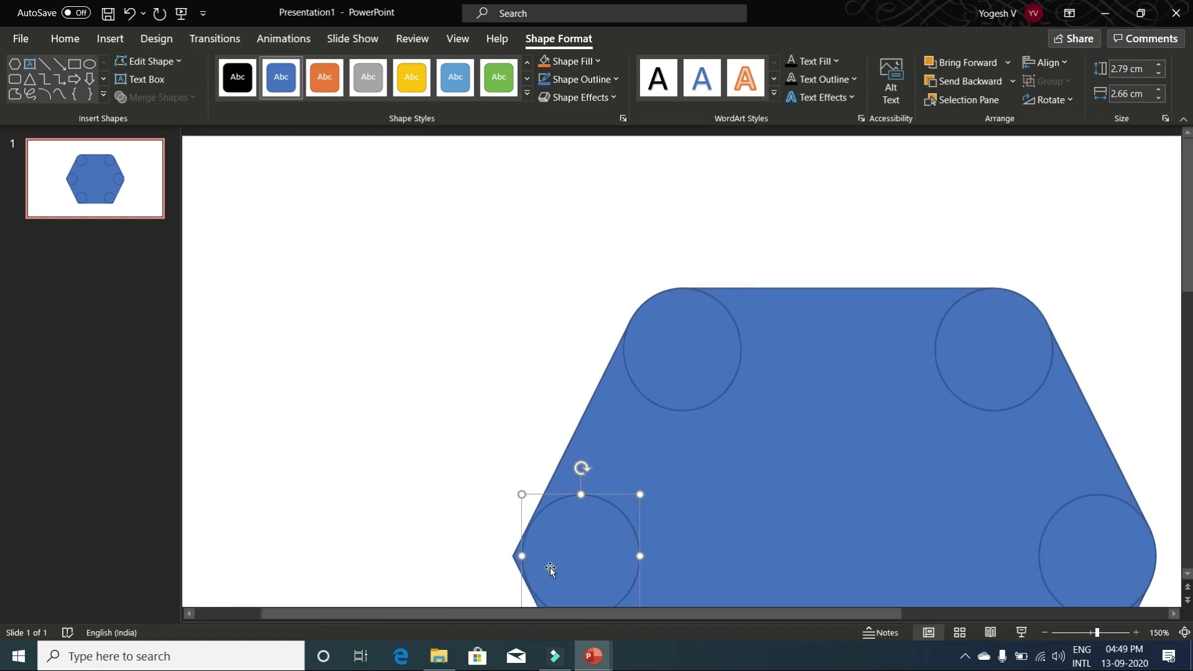
pyautogui.scroll(3, 606, 393)
pyautogui.click(109, 39)
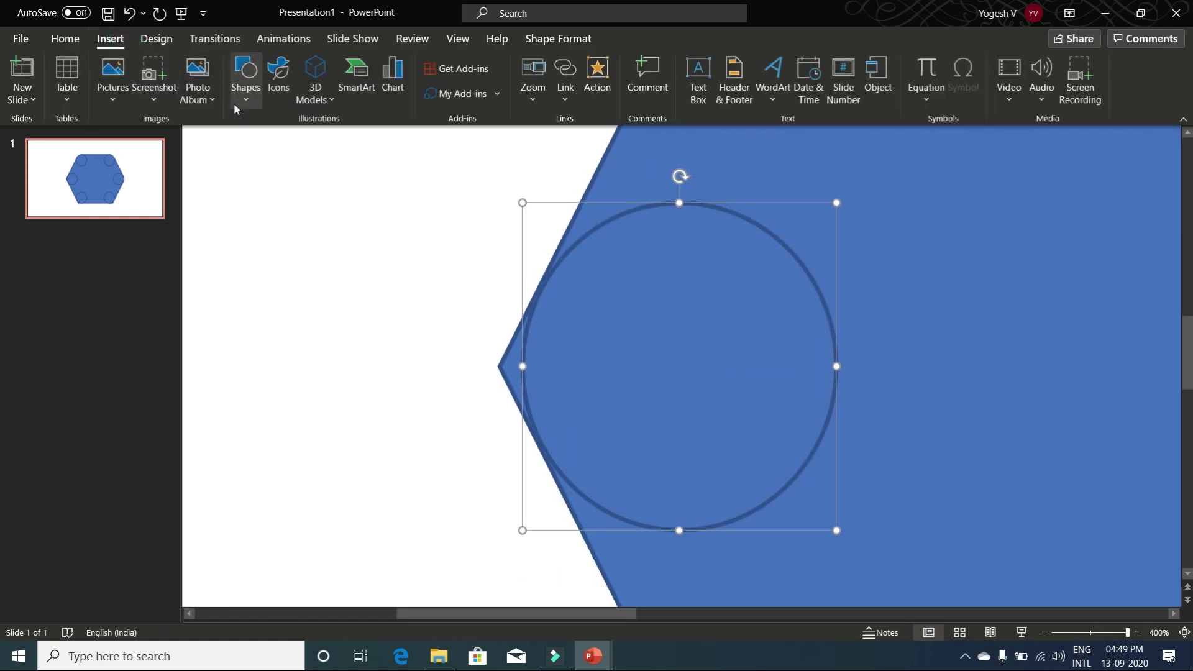
pyautogui.click(245, 81)
pyautogui.click(239, 133)
pyautogui.click(543, 296)
pyautogui.click(540, 449)
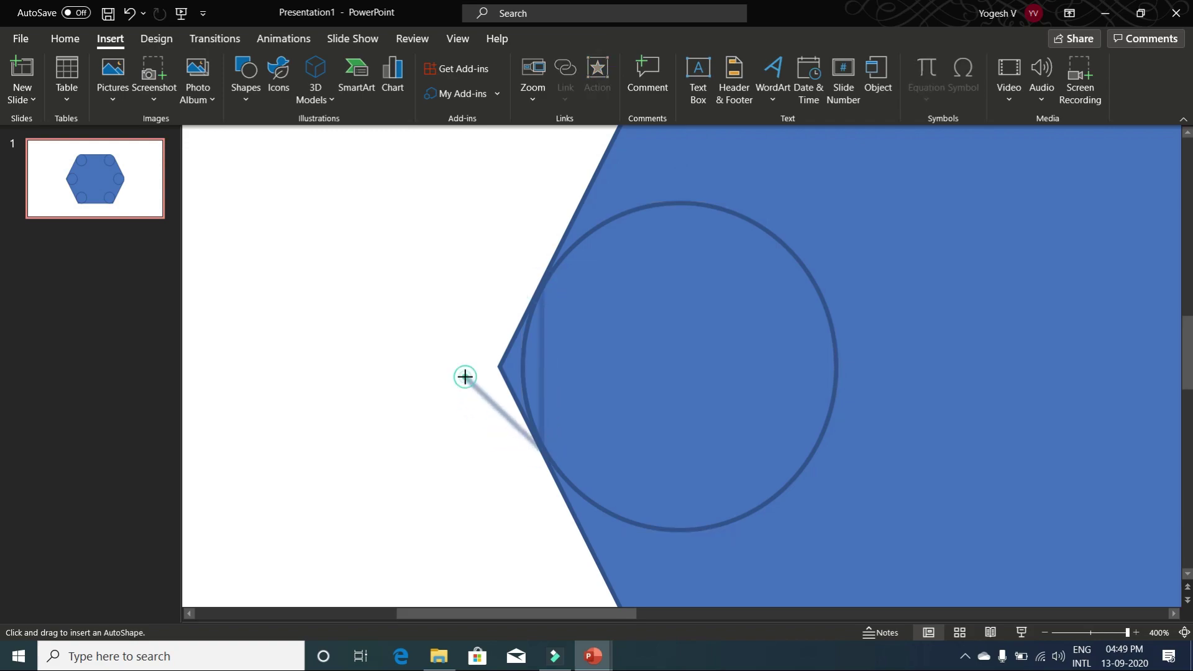
pyautogui.click(464, 376)
pyautogui.click(465, 324)
# - Trim the left corner to follow its circle, then select the bottom-left circle
pyautogui.click(539, 287)
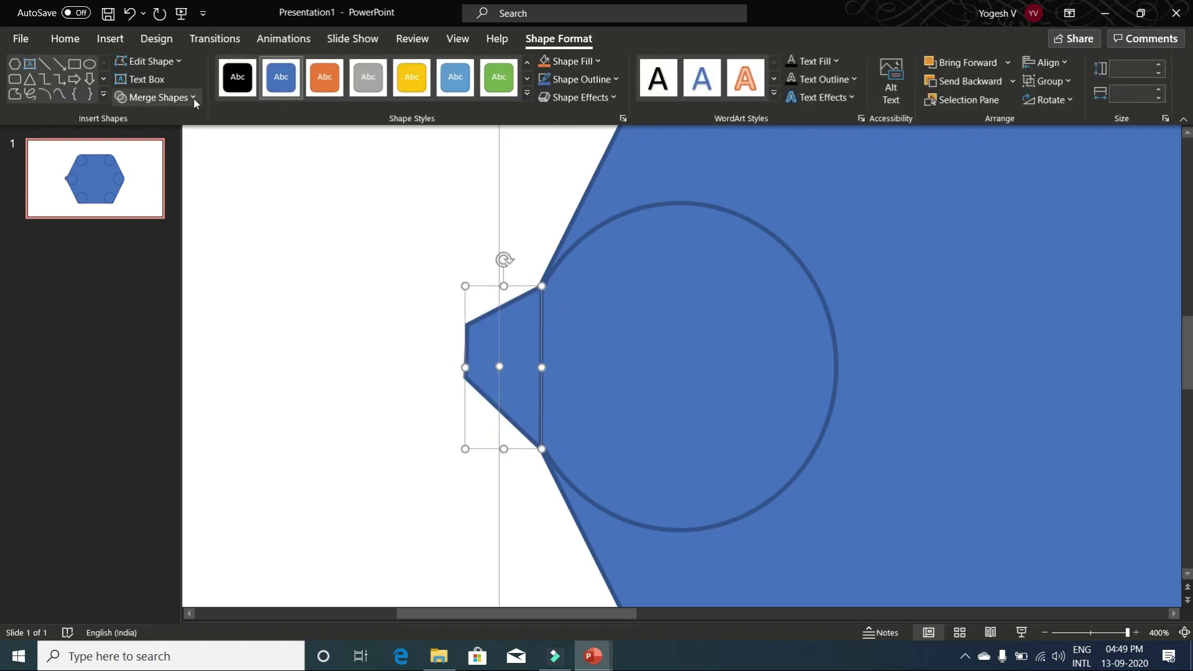
pyautogui.press('Delete')
pyautogui.click(718, 392)
pyautogui.scroll(-3, 721, 392)
pyautogui.scroll(-3, 721, 392)
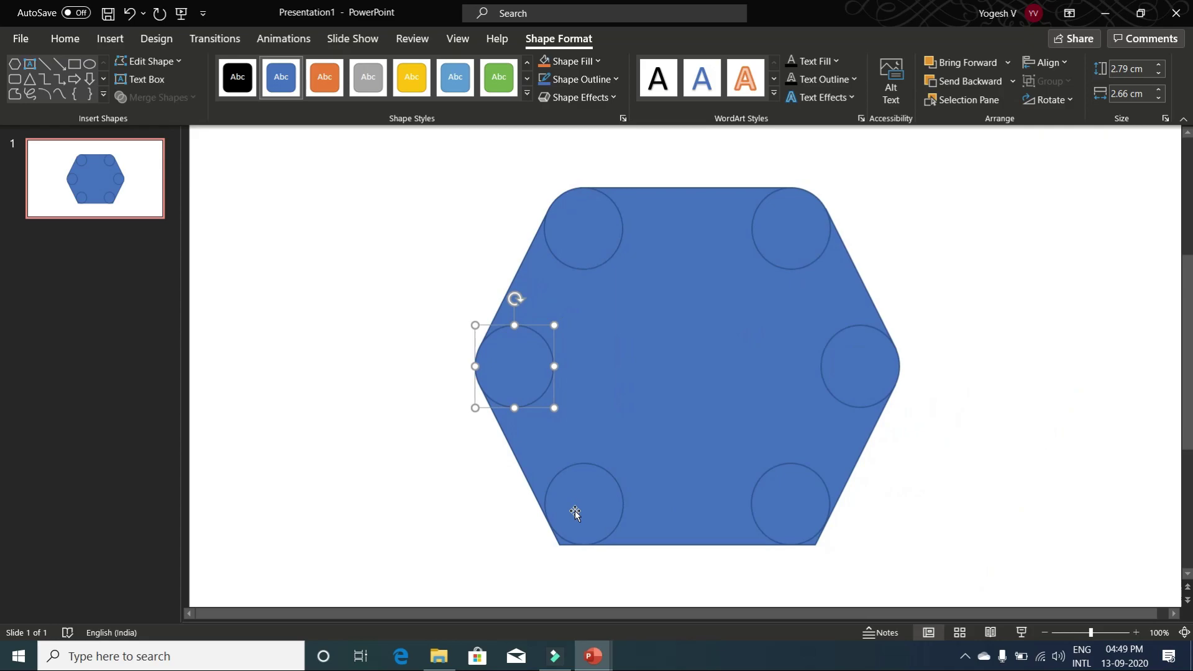
pyautogui.click(576, 510)
pyautogui.scroll(5, 575, 510)
# - Round the bottom-left corner by merging a freeform polygon with the hexagon
pyautogui.click(95, 46)
pyautogui.click(246, 78)
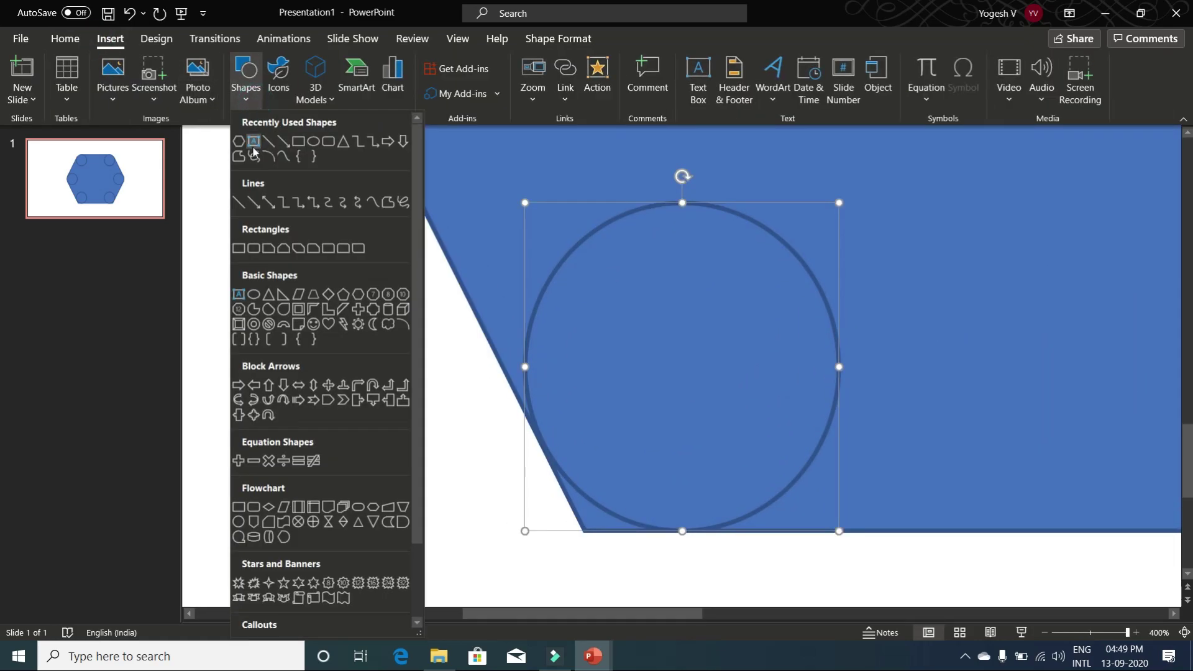
pyautogui.click(390, 163)
pyautogui.click(545, 447)
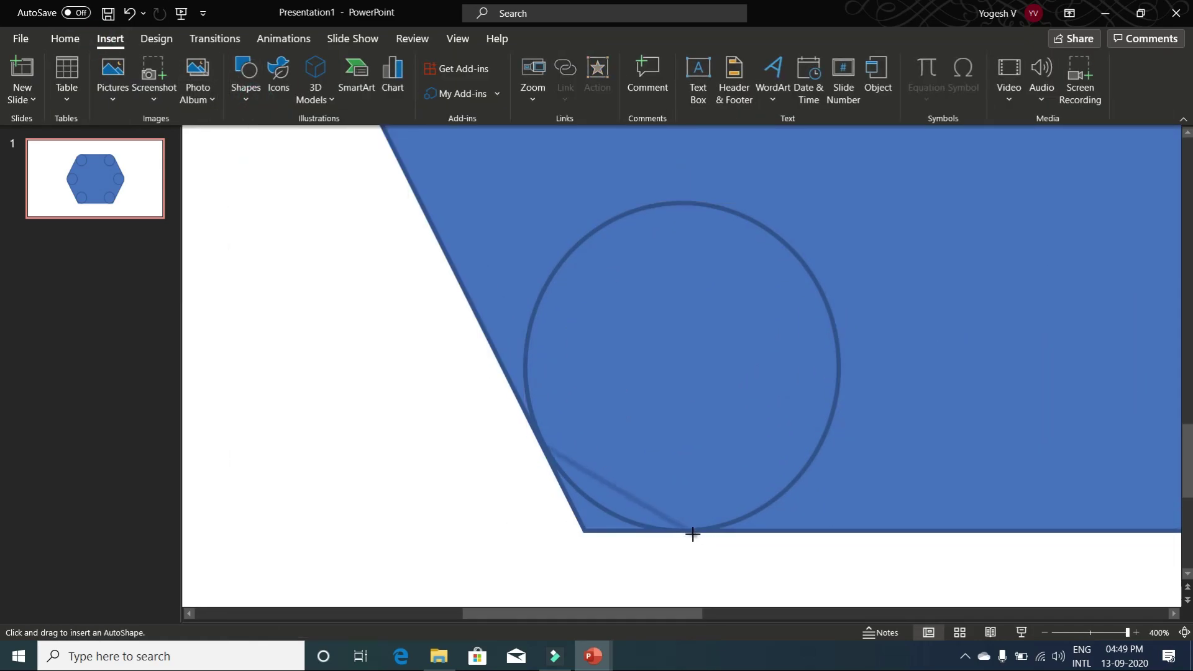
pyautogui.click(593, 569)
pyautogui.click(553, 553)
pyautogui.click(545, 447)
pyautogui.keyDown('shift'); pyautogui.click(613, 417); pyautogui.keyUp('shift')
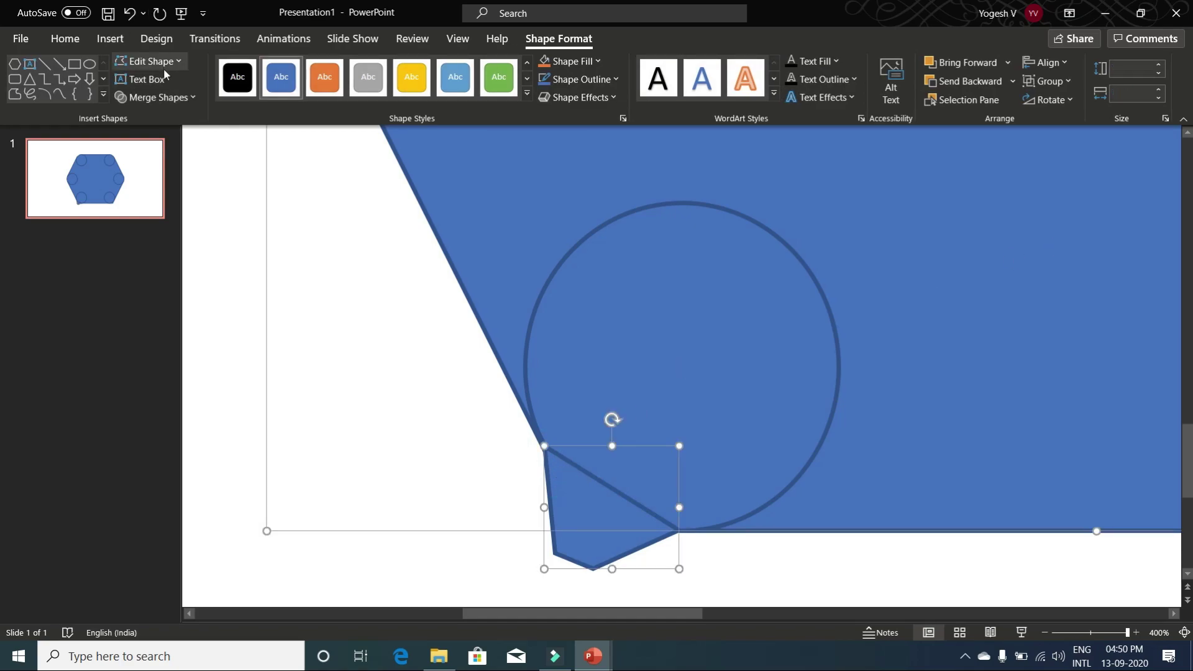
pyautogui.click(155, 96)
pyautogui.click(148, 117)
# - Outline the hexagon's bottom-right corner with a freeform polygon
pyautogui.scroll(-5, 892, 311)
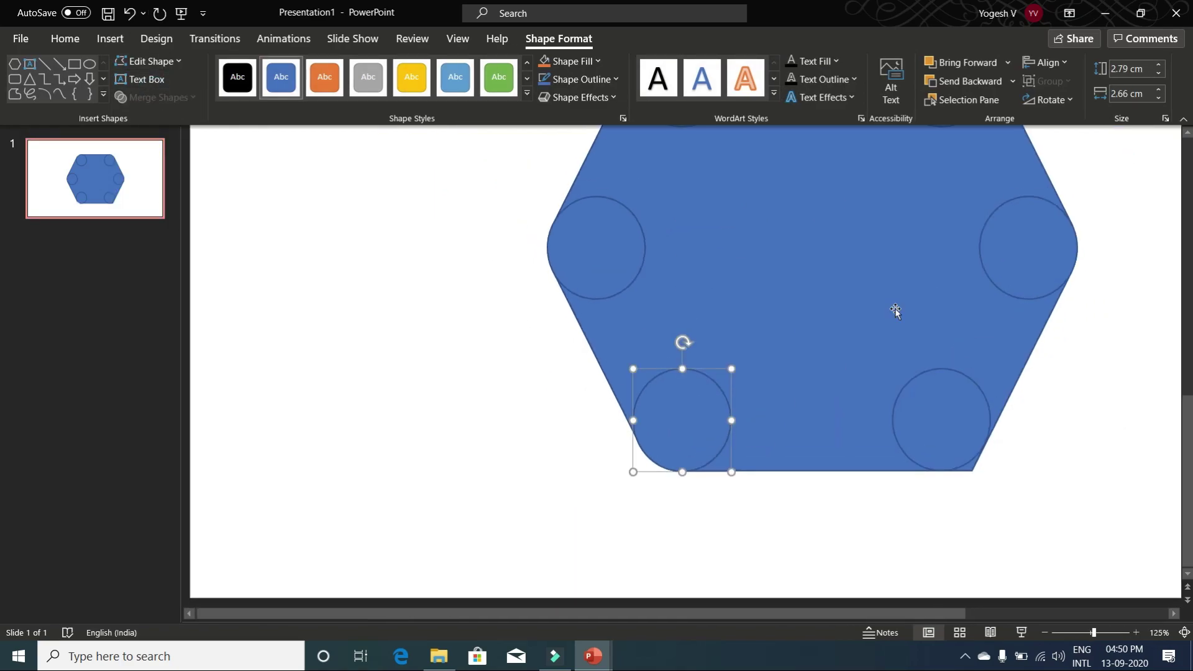
pyautogui.click(937, 389)
pyautogui.scroll(5, 937, 388)
pyautogui.click(110, 38)
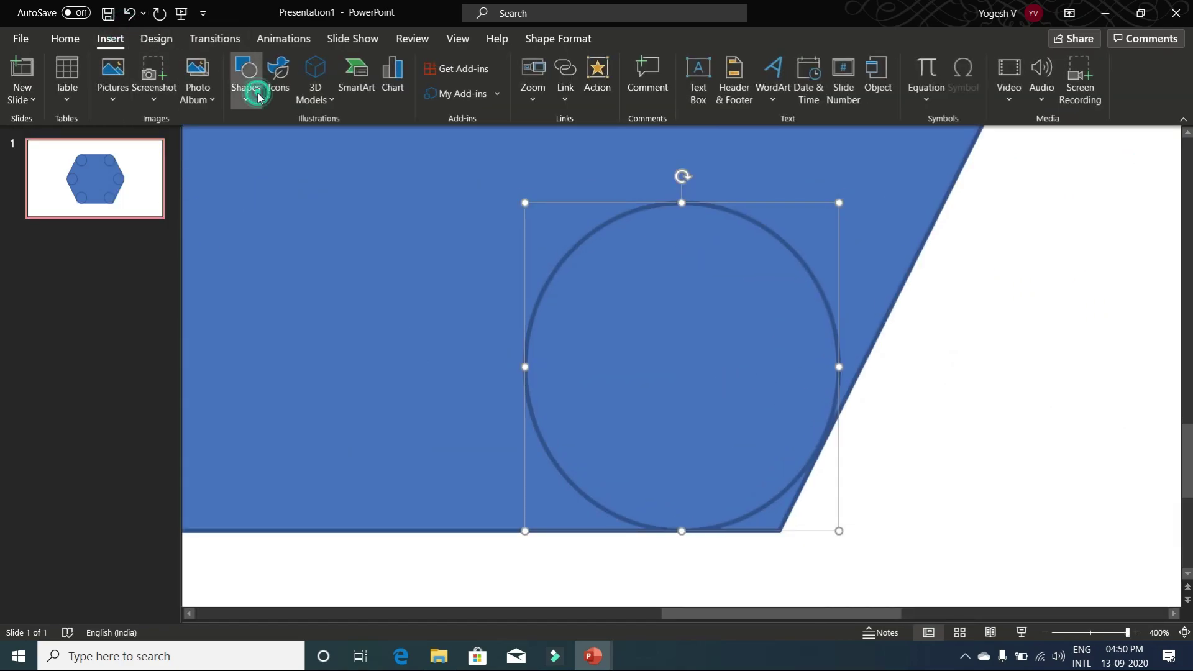
pyautogui.click(245, 74)
pyautogui.click(255, 144)
pyautogui.click(682, 531)
pyautogui.click(822, 441)
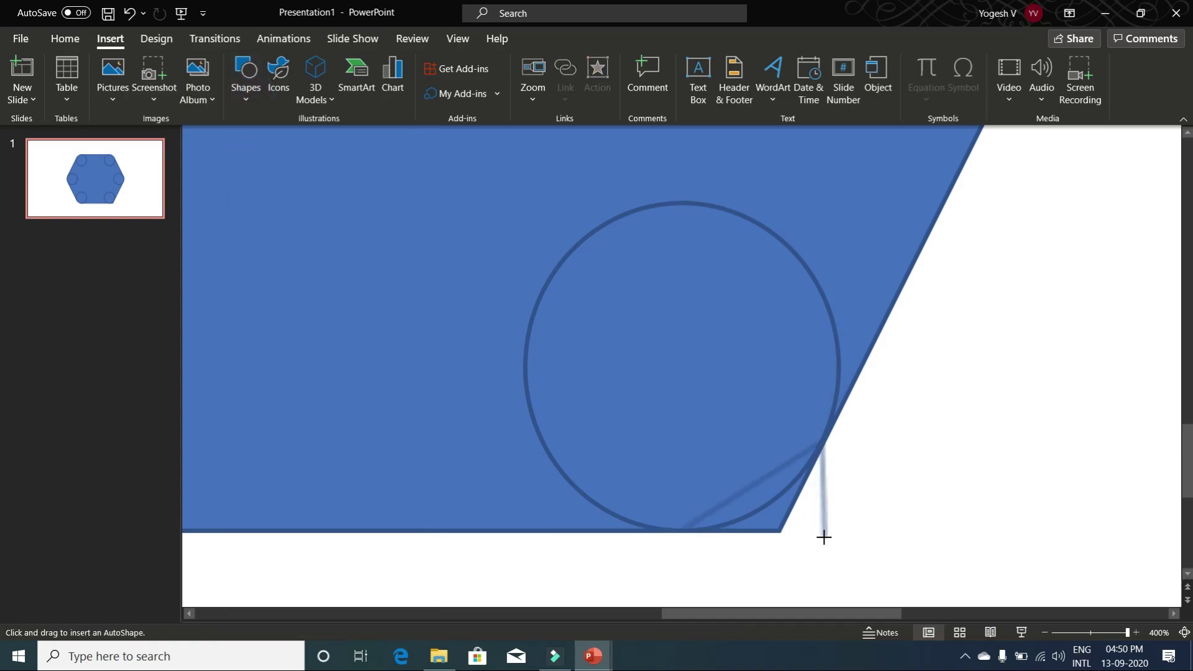
pyautogui.click(822, 544)
pyautogui.click(771, 577)
pyautogui.click(682, 531)
# - Merge the polygon with the hexagon to round the bottom-right corner, then zoom out
pyautogui.click(456, 472)
pyautogui.keyDown('shift'); pyautogui.click(795, 497); pyautogui.keyUp('shift')
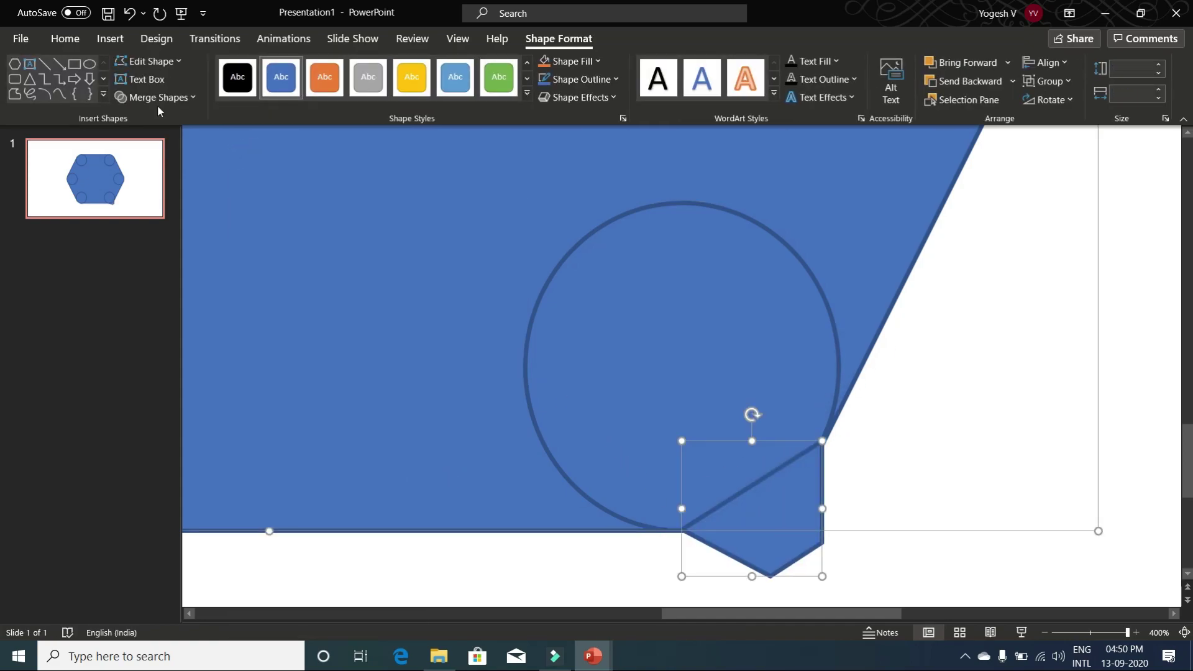
pyautogui.click(158, 97)
pyautogui.click(174, 280)
pyautogui.click(623, 354)
pyautogui.scroll(-5, 684, 298)
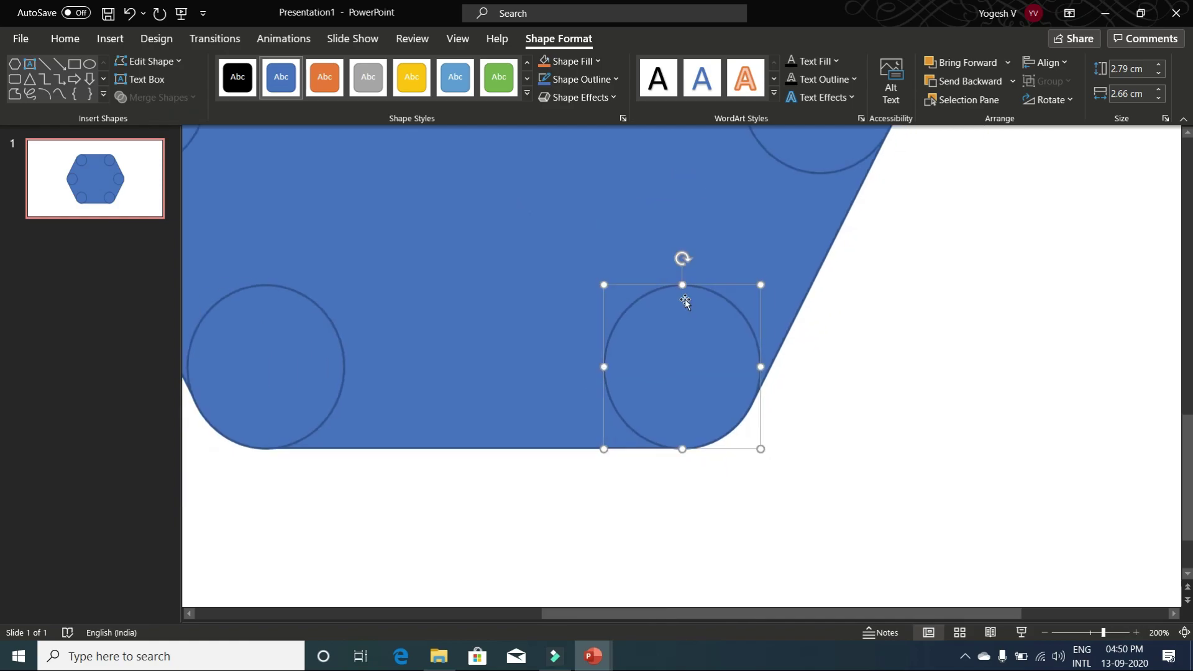
pyautogui.scroll(-5, 597, 282)
pyautogui.press('Escape')
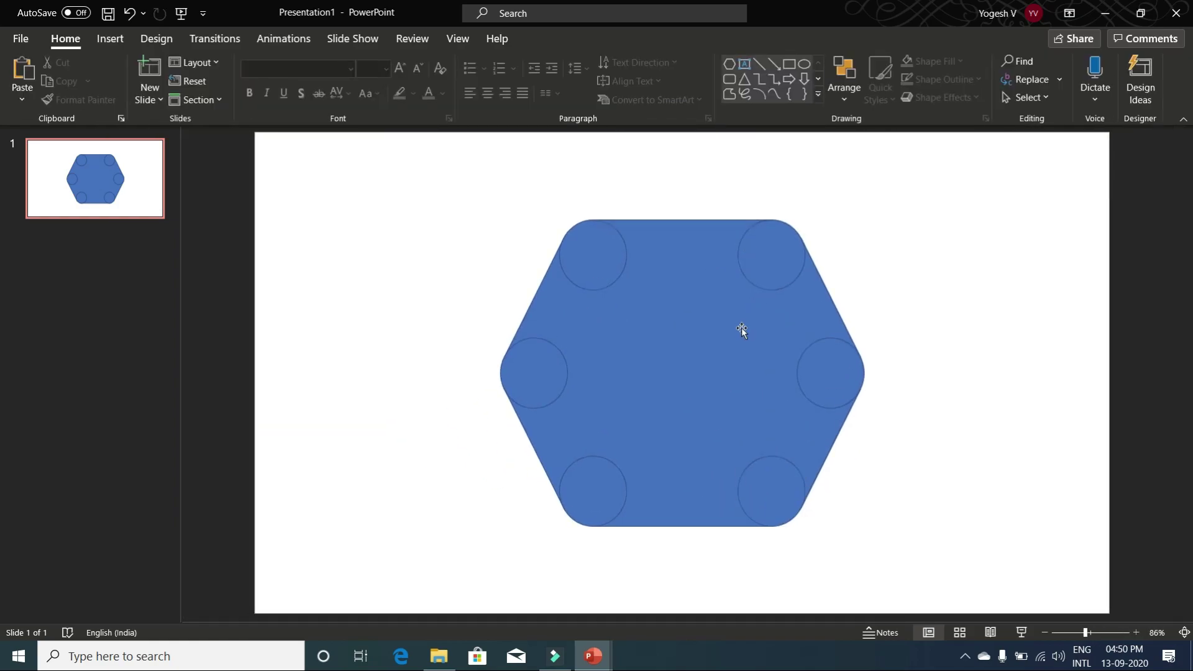
# - Select the hexagon with all six corner circles and Union them into one shape
pyautogui.click(742, 328)
pyautogui.keyDown('shift'); pyautogui.click(608, 238); pyautogui.keyUp('shift')
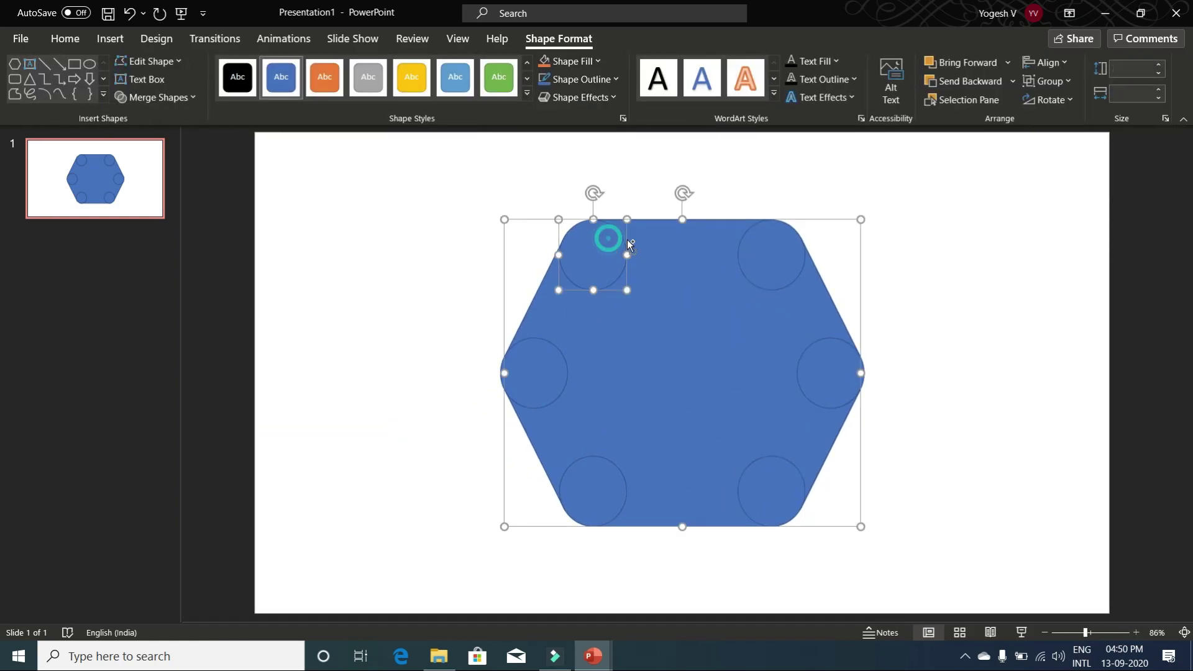
pyautogui.keyDown('shift'); pyautogui.click(759, 258); pyautogui.keyUp('shift')
pyautogui.keyDown('shift'); pyautogui.click(821, 397); pyautogui.keyUp('shift')
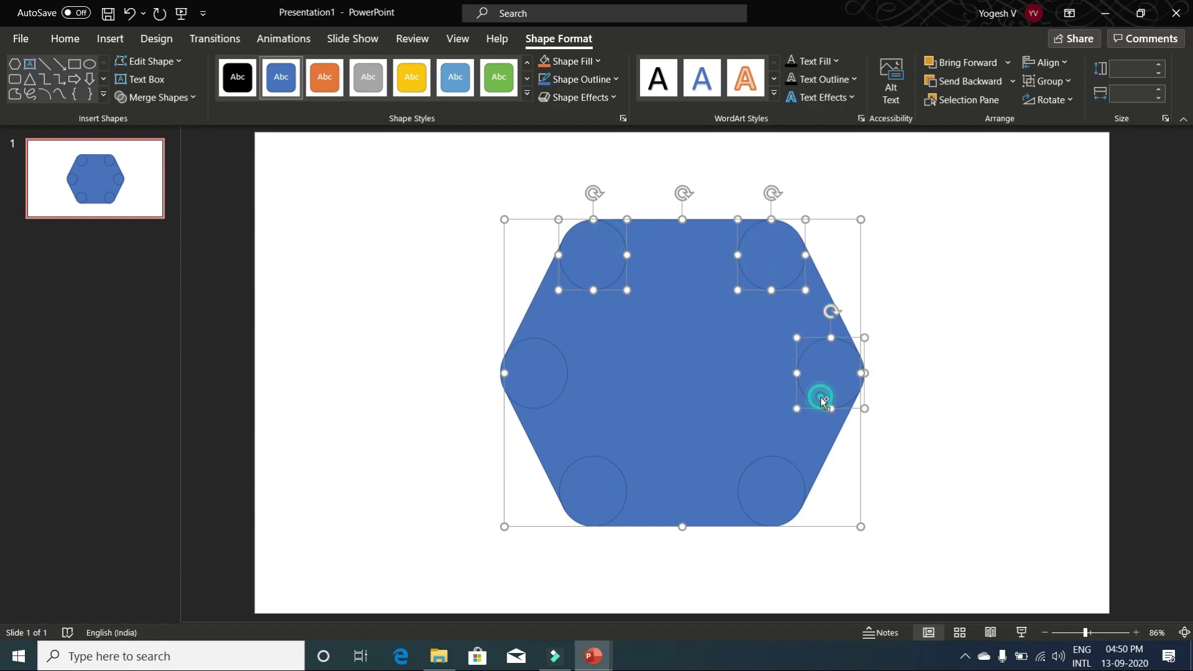
pyautogui.keyDown('shift'); pyautogui.click(780, 522); pyautogui.keyUp('shift')
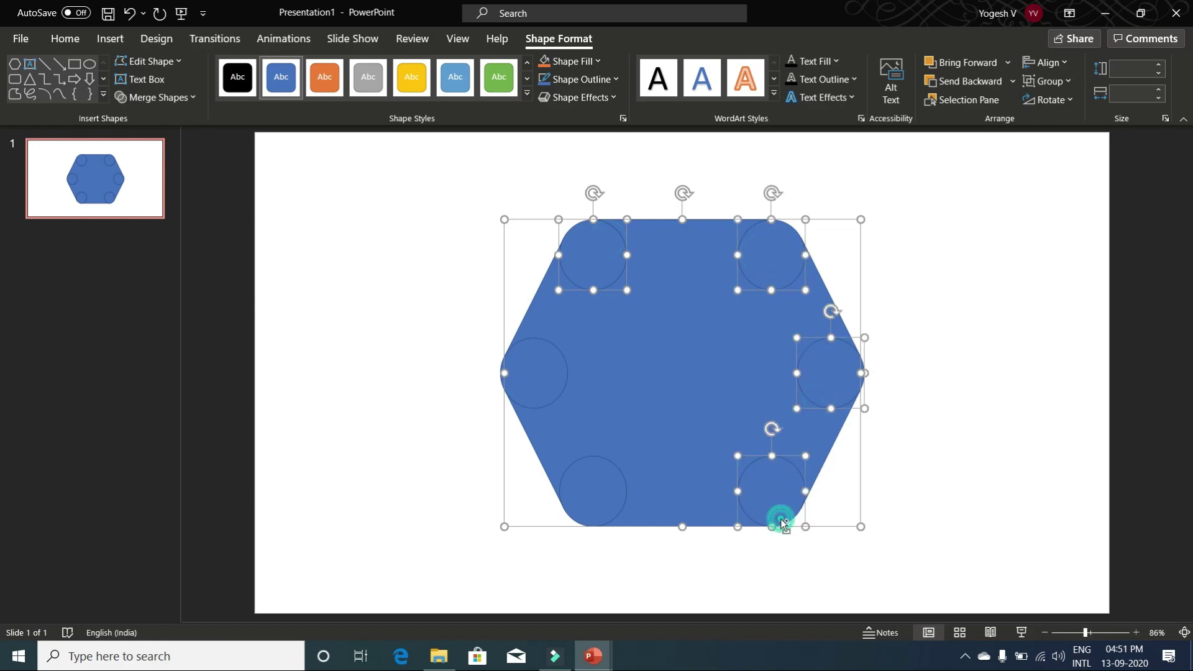
pyautogui.keyDown('shift'); pyautogui.click(611, 491); pyautogui.keyUp('shift')
pyautogui.keyDown('shift'); pyautogui.click(537, 392); pyautogui.keyUp('shift')
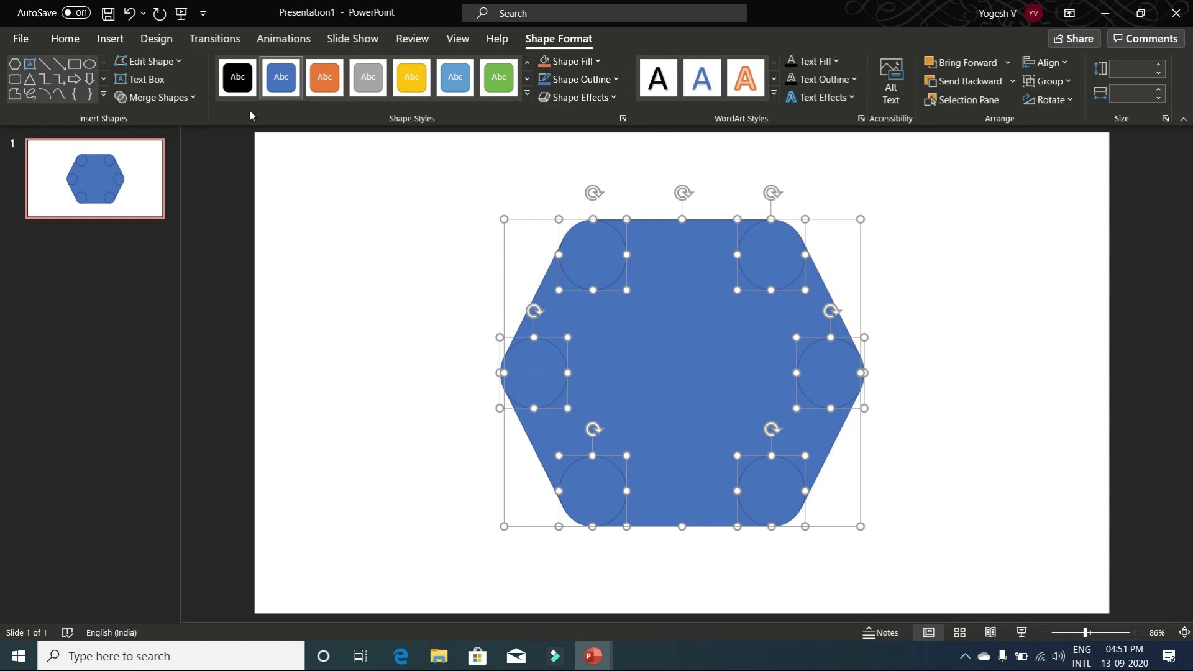
pyautogui.click(190, 94)
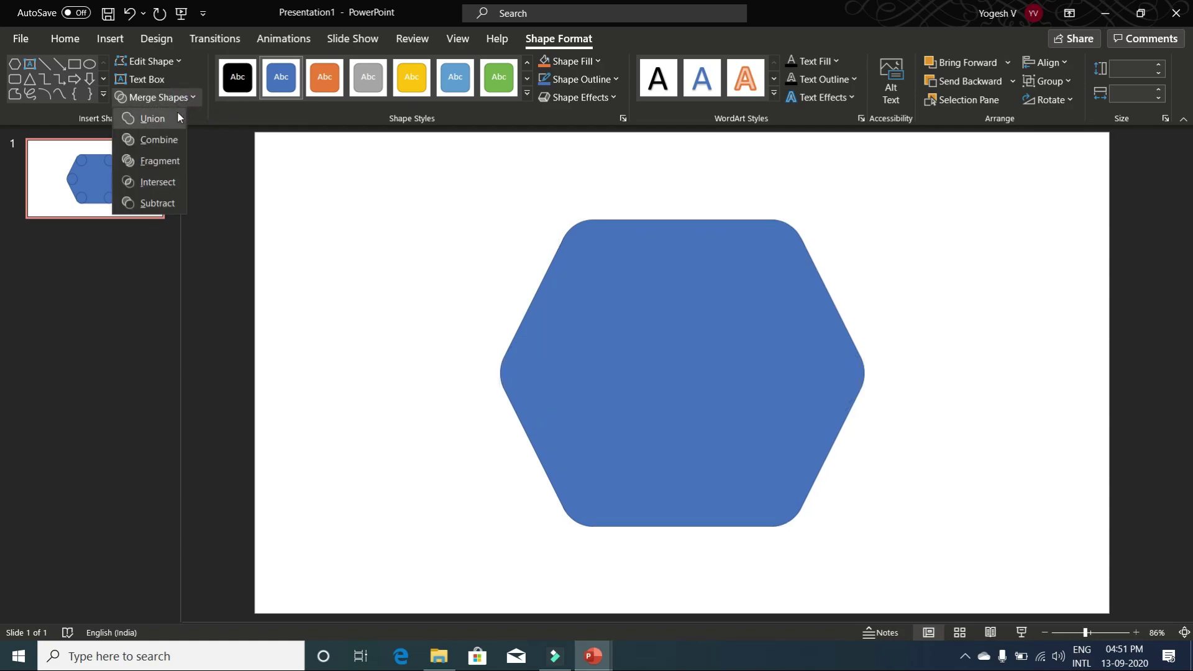
pyautogui.click(177, 117)
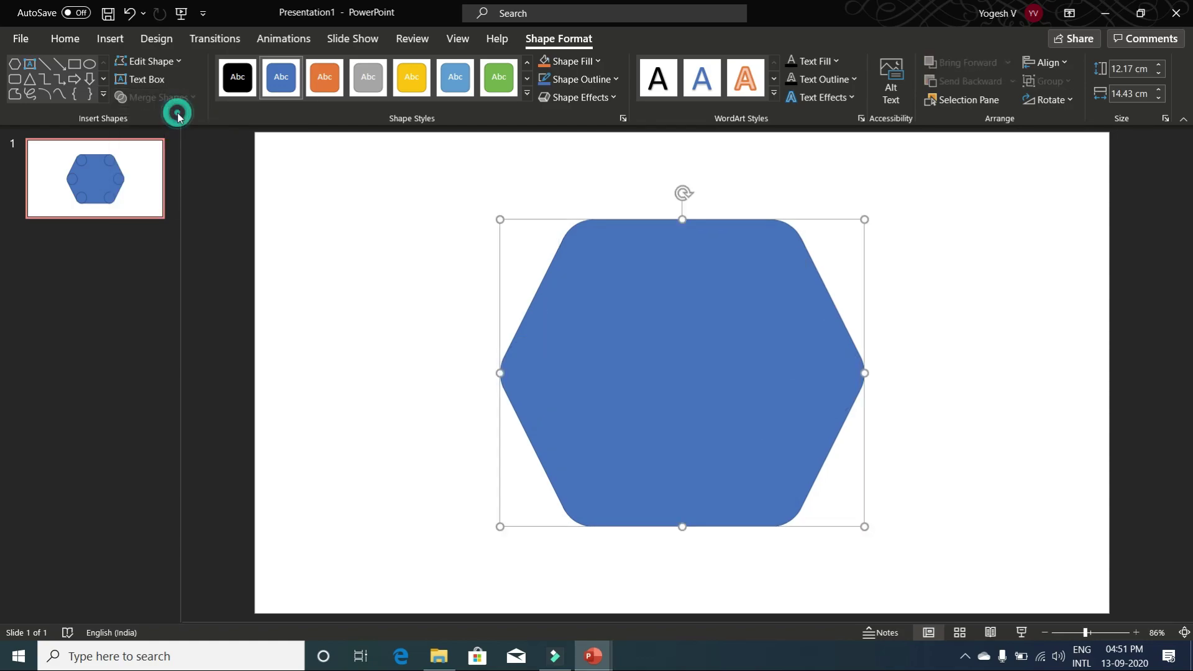
pyautogui.click(90, 166)
pyautogui.rightClick(91, 166)
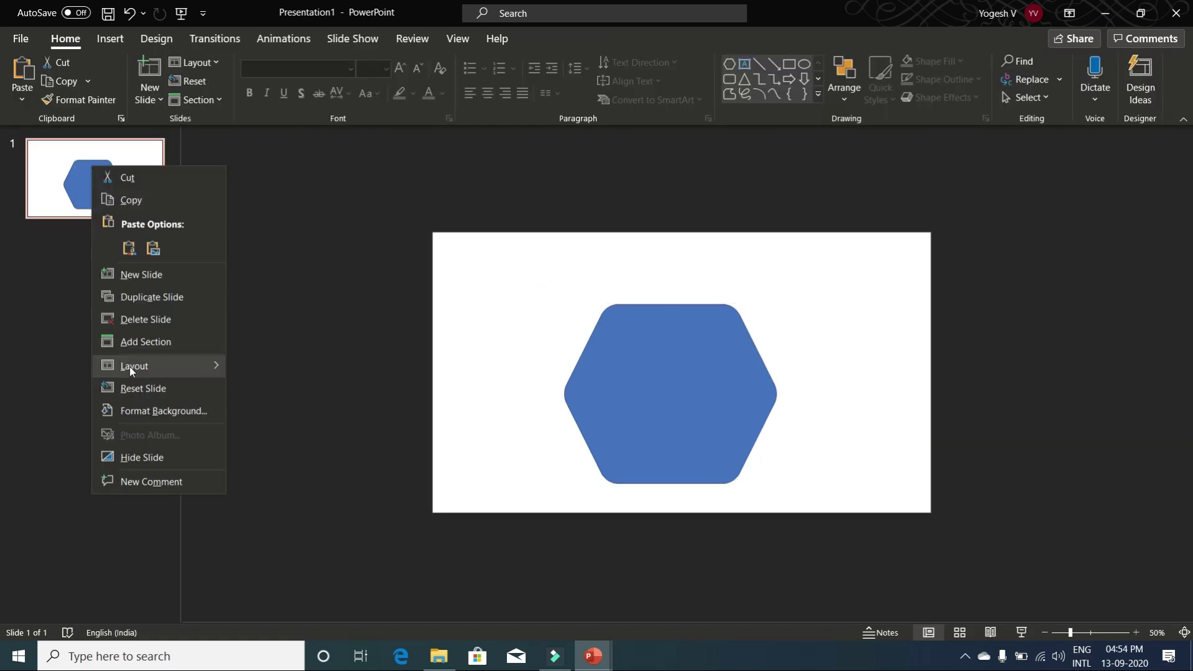
# - Add a new slide and draw a rectangle covering all of slide 2
pyautogui.click(137, 275)
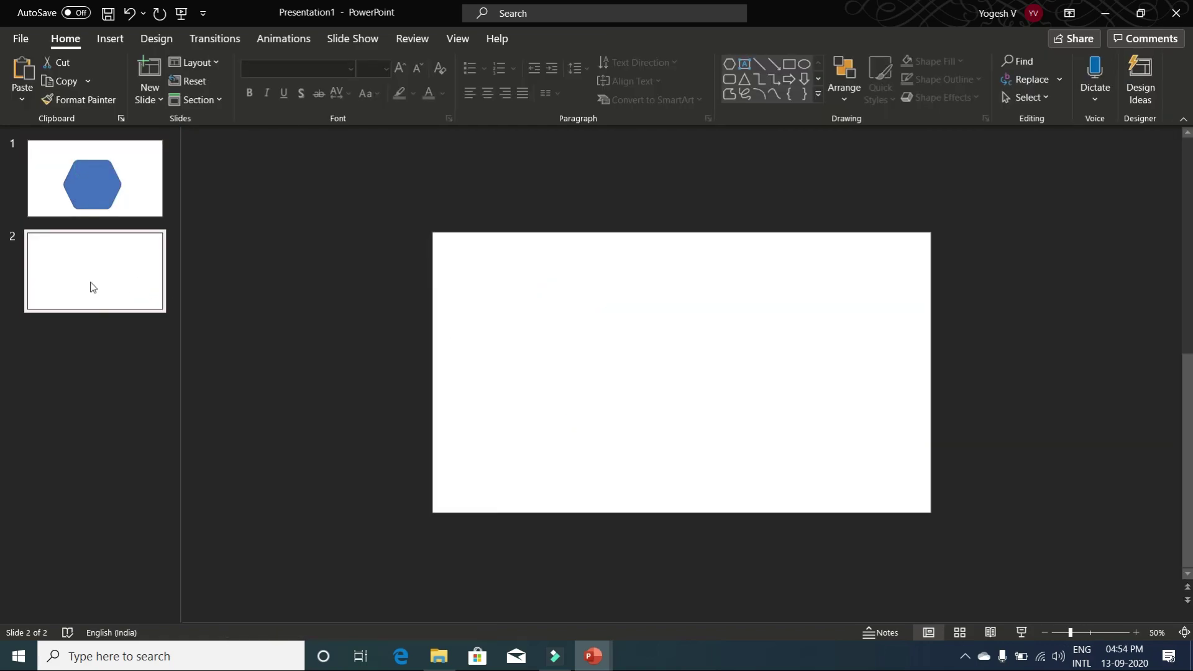
pyautogui.click(110, 39)
pyautogui.click(246, 81)
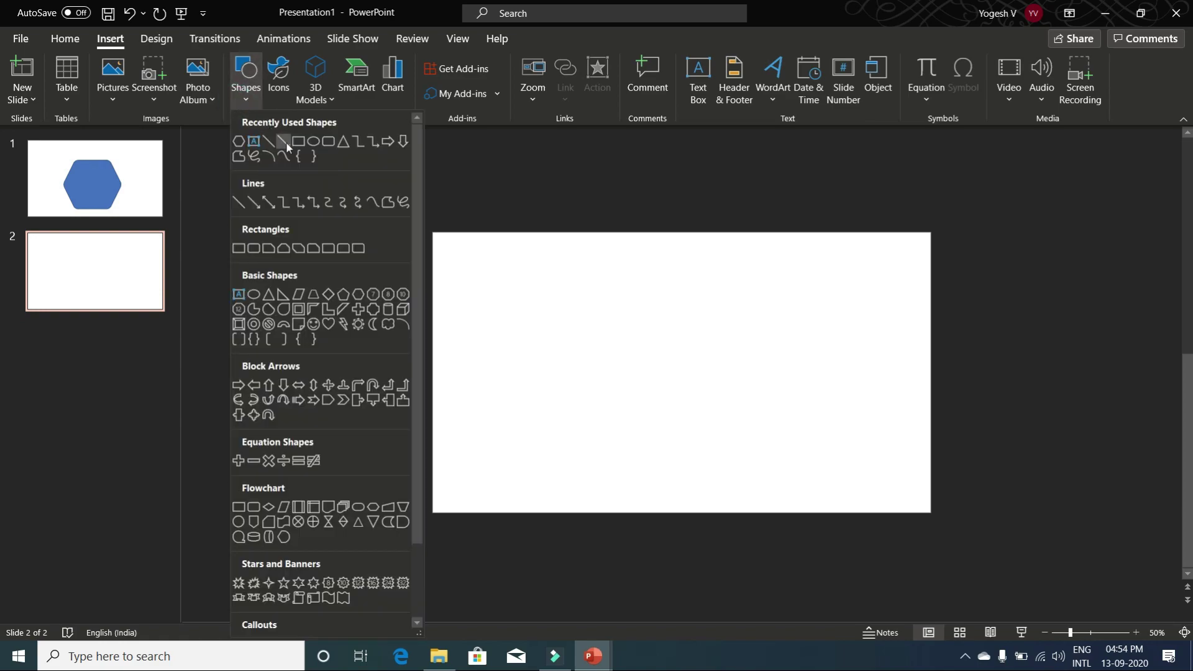
pyautogui.click(284, 144)
pyautogui.moveTo(433, 232); pyautogui.dragTo(931, 512)
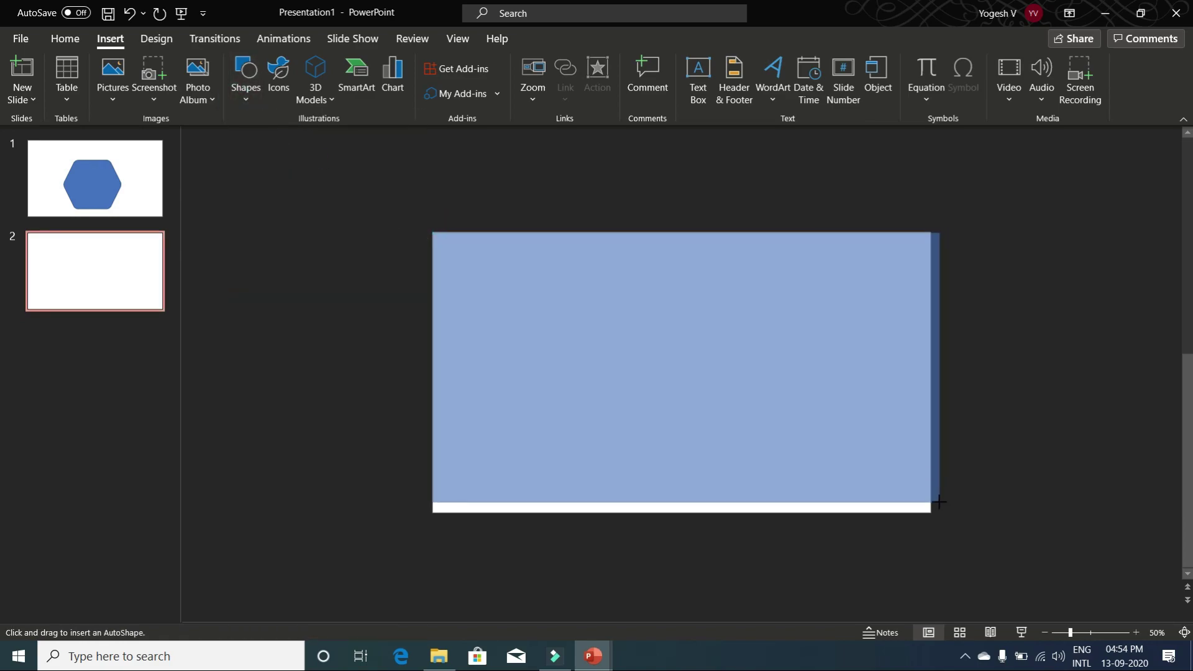
# - Select the rounded hexagon on slide 1, then return to slide 2
pyautogui.click(88, 168)
pyautogui.click(621, 382)
pyautogui.click(132, 279)
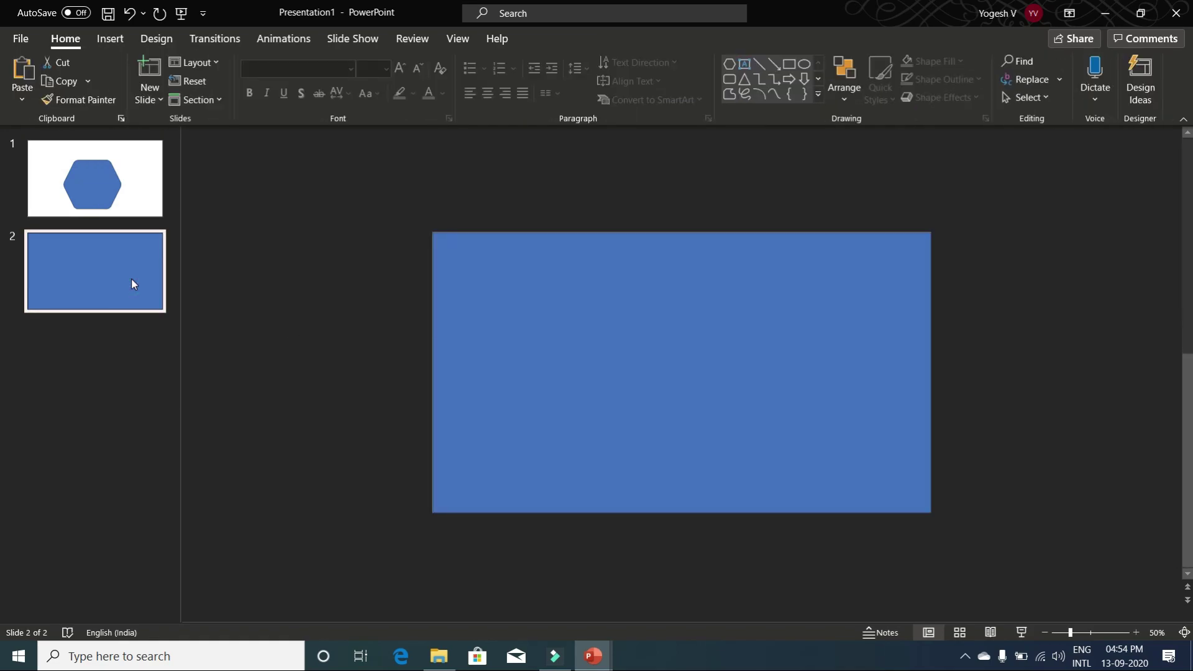
# - Paste a copy of the rounded hexagon onto slide 2 over the blue rectangle
pyautogui.click(553, 342)
pyautogui.rightClick(558, 341)
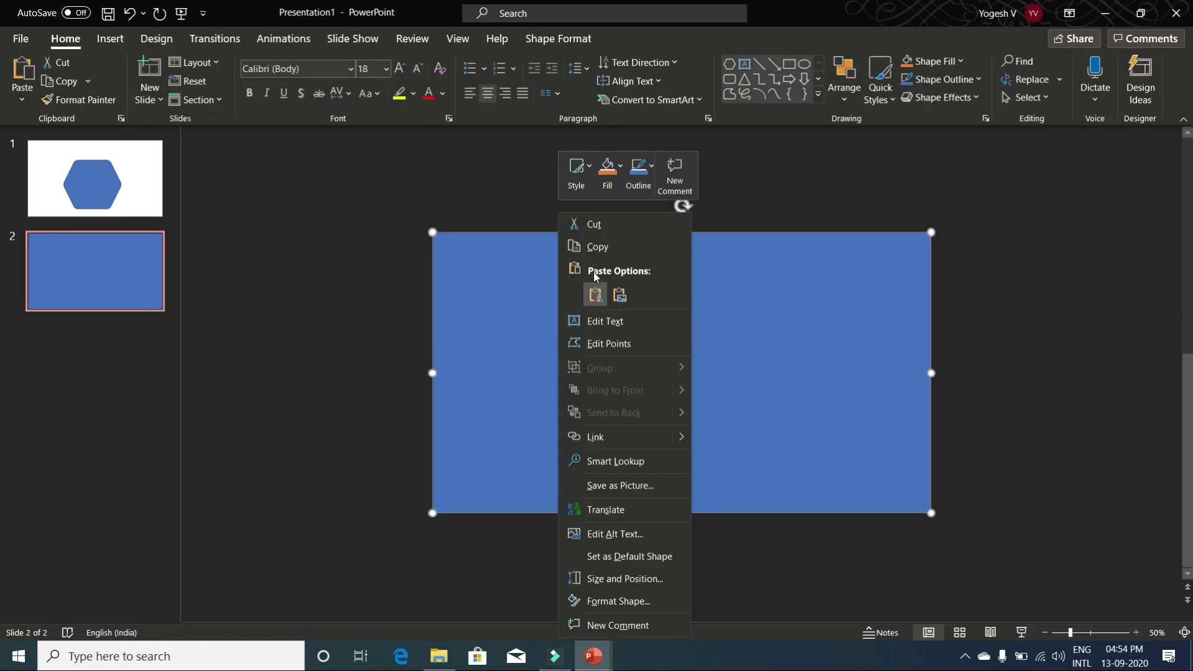
pyautogui.click(595, 294)
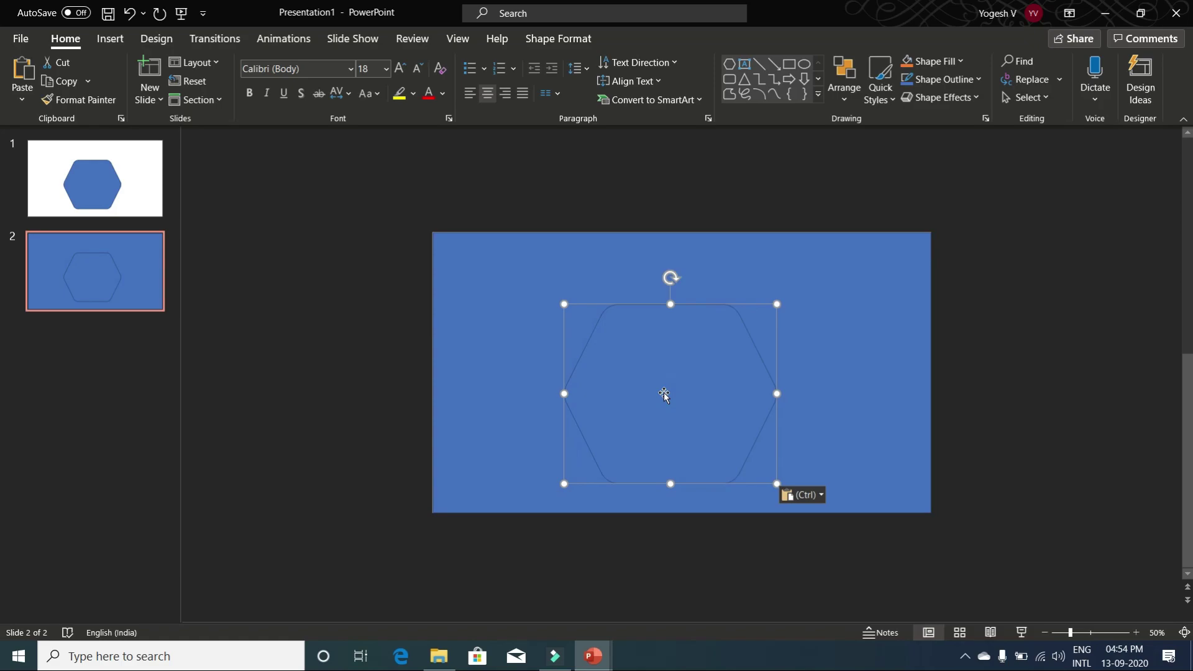
pyautogui.click(441, 93)
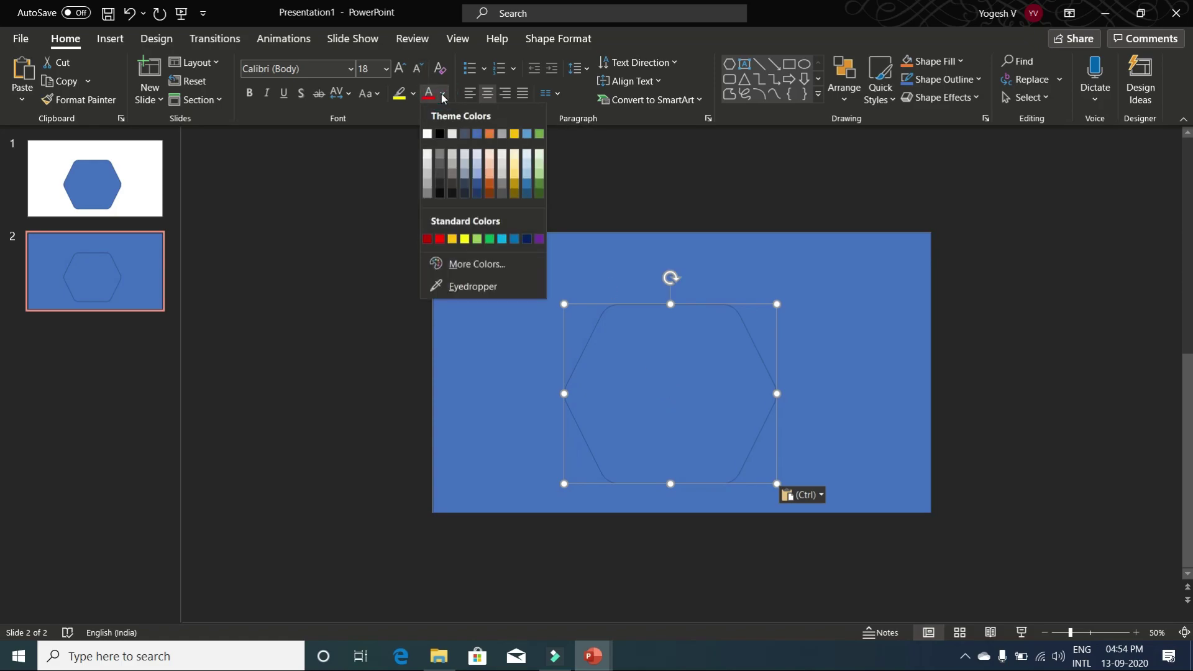
pyautogui.click(646, 389)
# - Fill the pasted hexagon with white through Format Shape
pyautogui.rightClick(646, 389)
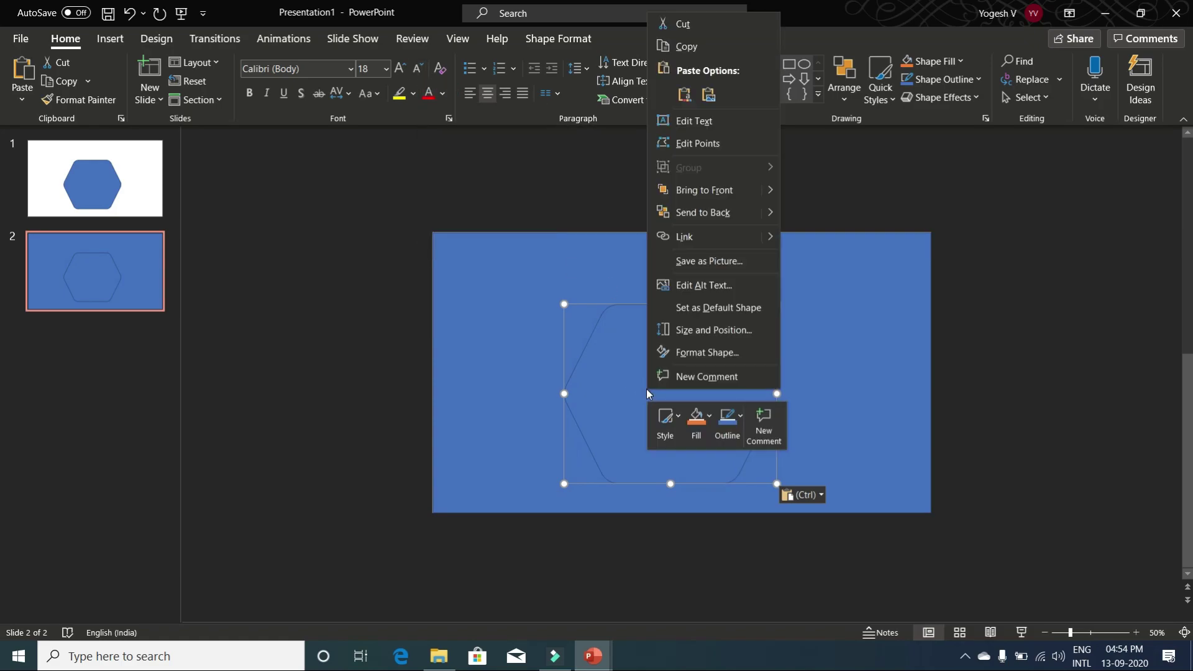
pyautogui.click(709, 356)
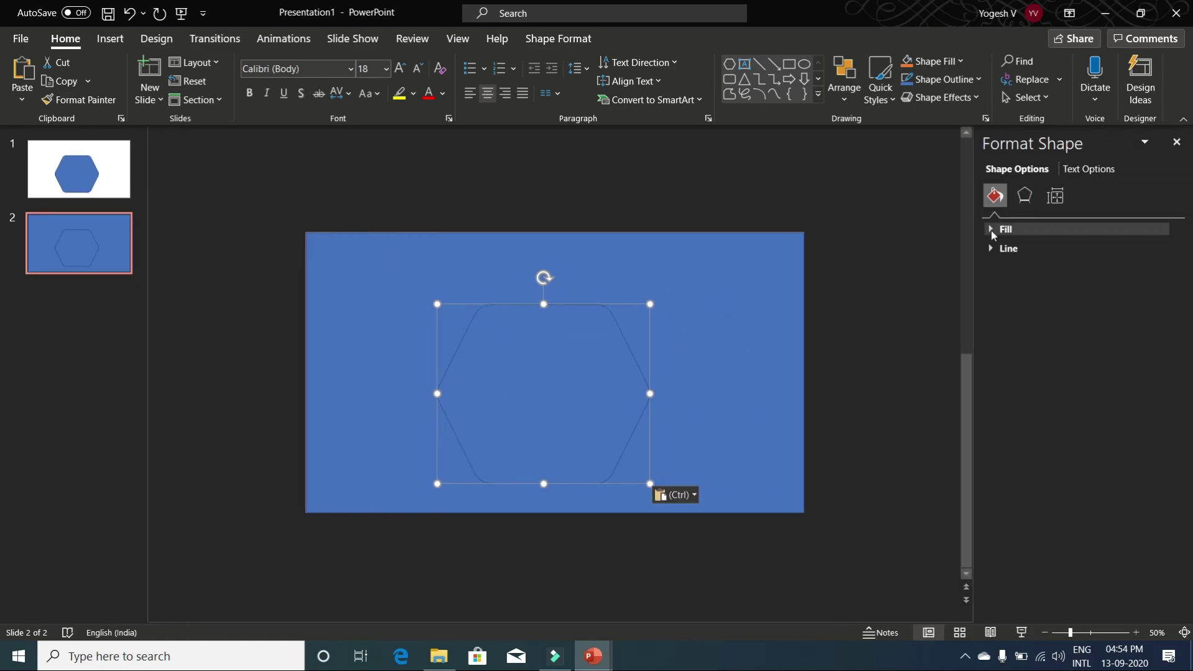
pyautogui.click(1003, 229)
pyautogui.click(1161, 370)
pyautogui.click(1073, 411)
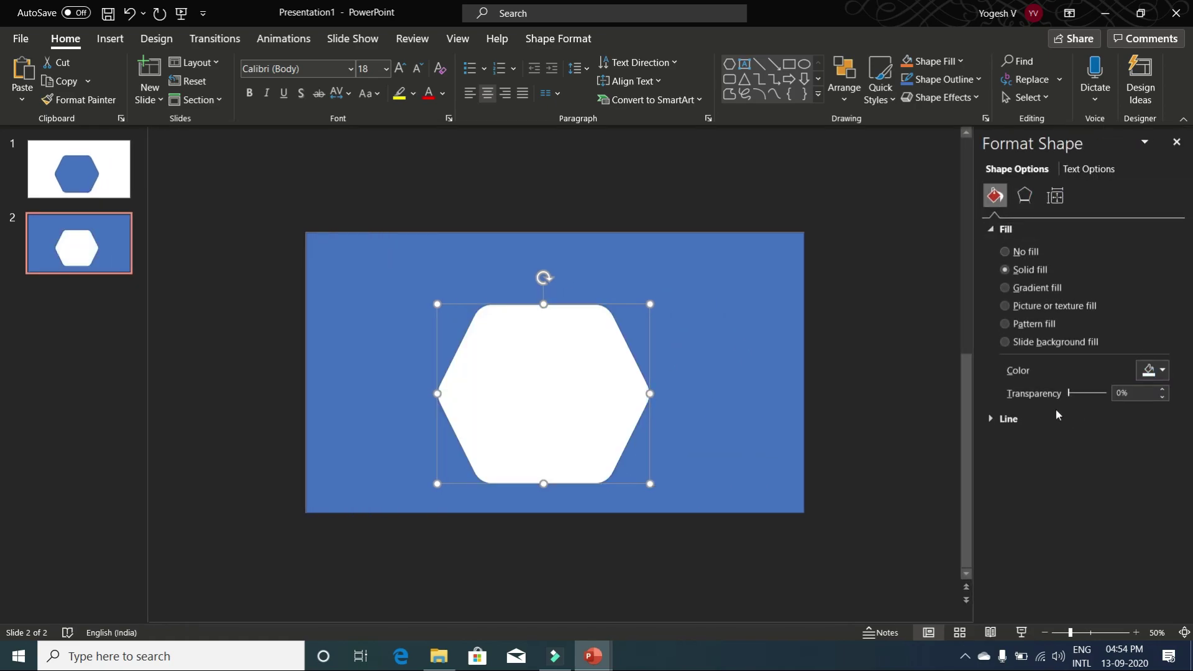
# - Enlarge the white hexagon and place it overlapping the rectangle's top-left edge
pyautogui.moveTo(521, 393); pyautogui.dragTo(375, 199)
pyautogui.moveTo(507, 343); pyautogui.dragTo(628, 425)
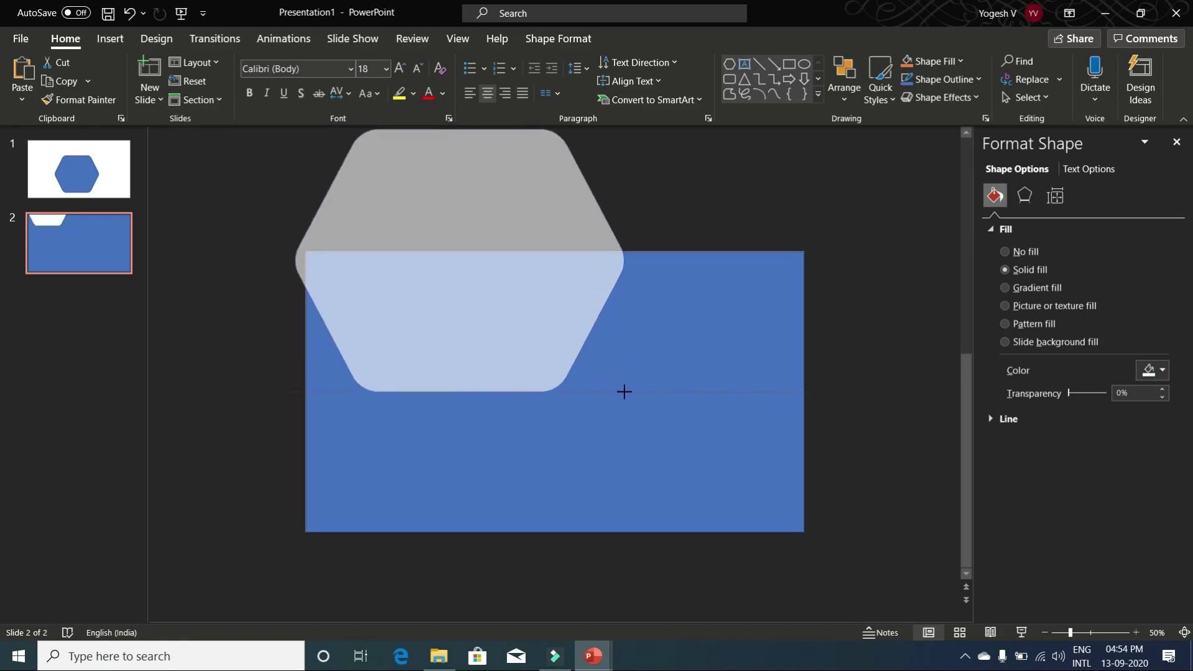
pyautogui.moveTo(541, 386); pyautogui.dragTo(497, 268)
pyautogui.keyDown('ctrl'); pyautogui.scroll(-2, 496, 269); pyautogui.keyUp('ctrl')
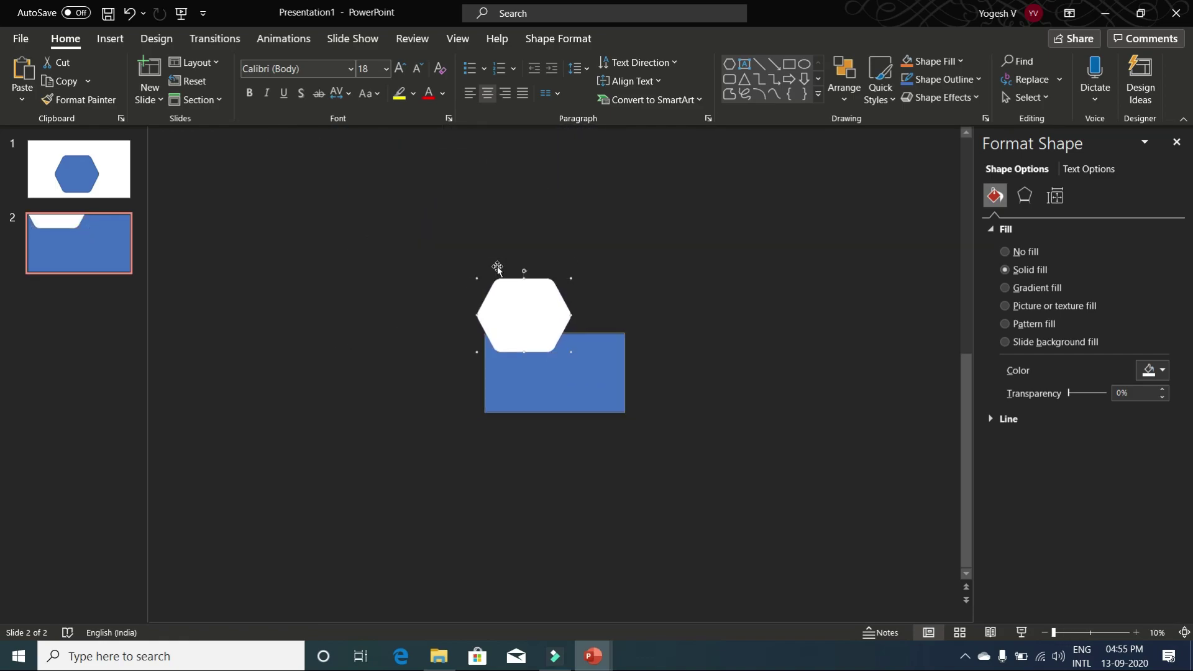
pyautogui.keyDown('ctrl'); pyautogui.scroll(2, 530, 316); pyautogui.keyUp('ctrl')
pyautogui.keyDown('ctrl'); pyautogui.scroll(-2, 495, 388); pyautogui.keyUp('ctrl')
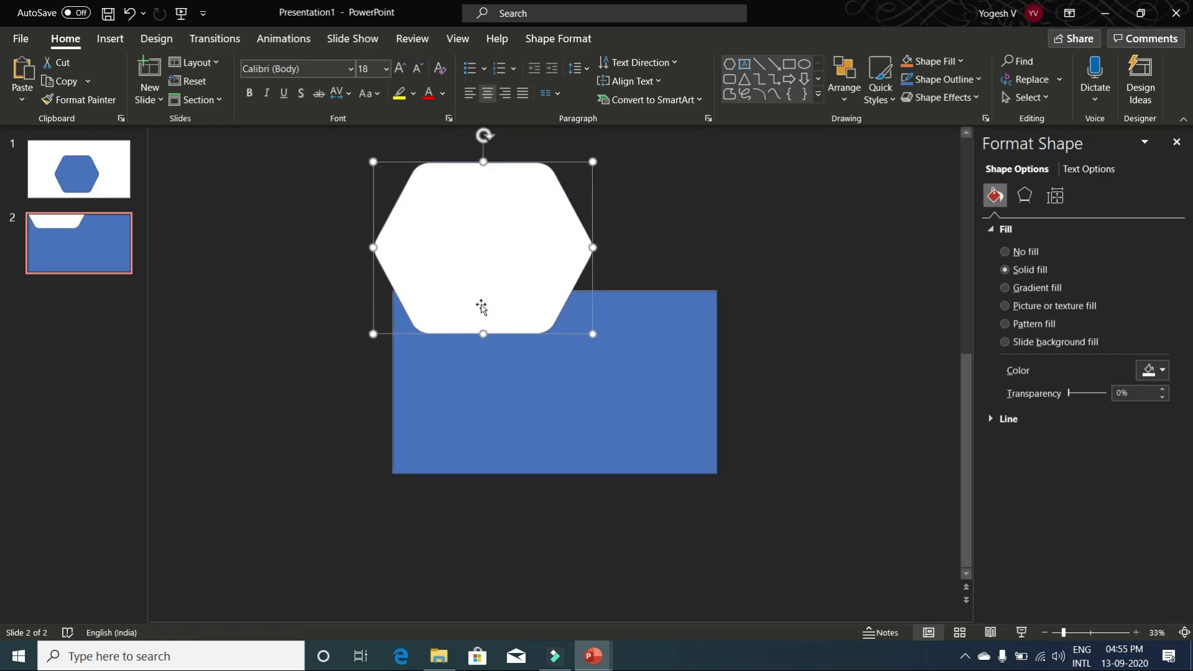
# - Paste another blue hexagon and size it over the rectangle's lower-left edge
pyautogui.rightClick(529, 389)
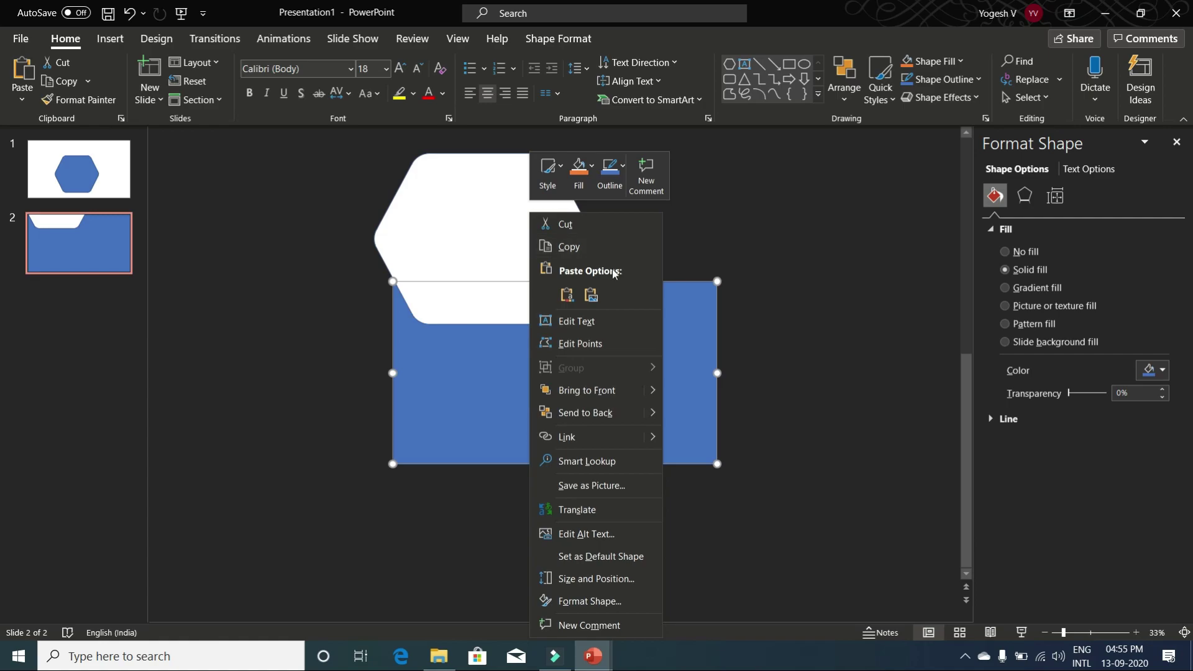
pyautogui.click(566, 294)
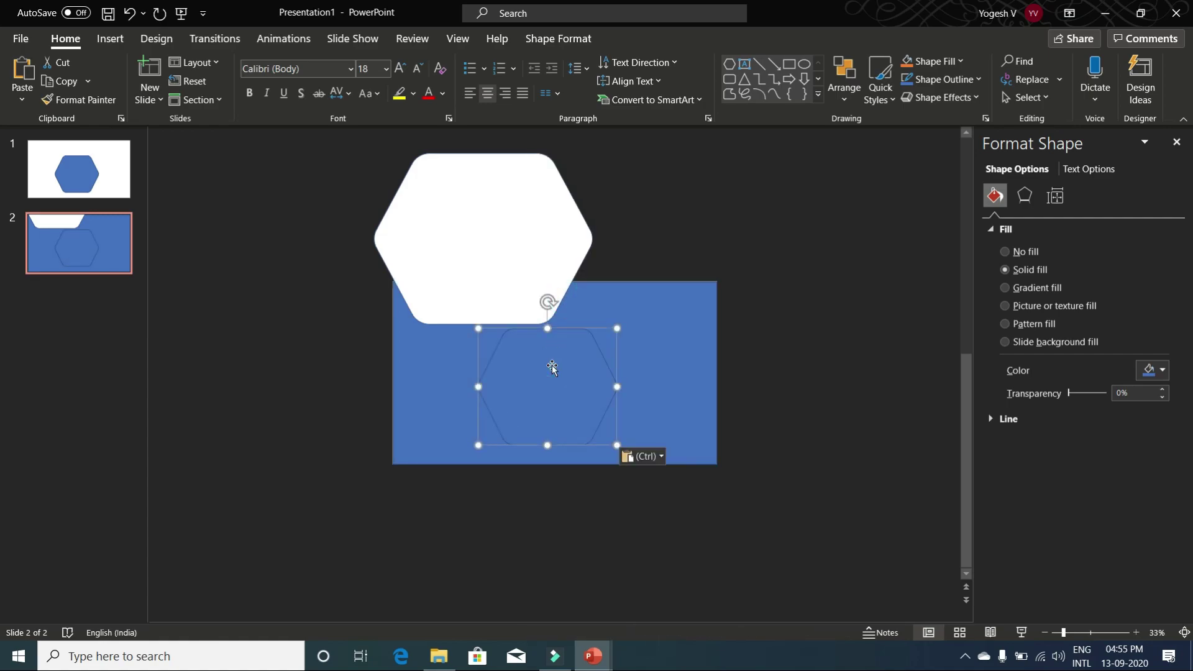
pyautogui.moveTo(513, 377); pyautogui.dragTo(491, 379)
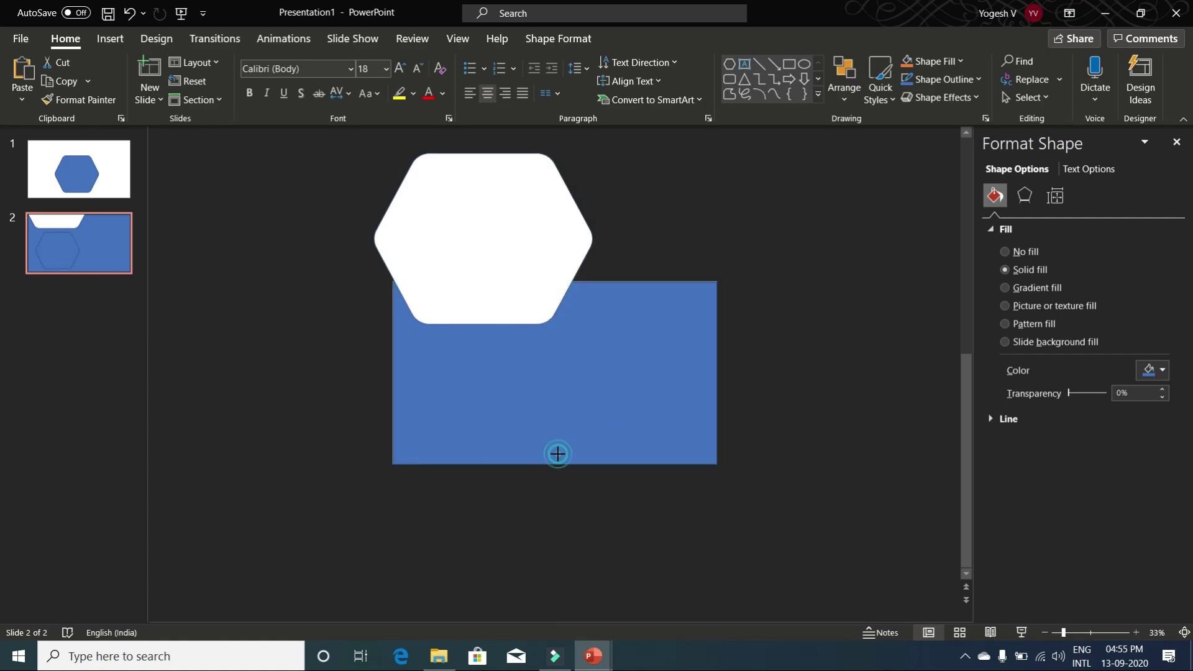
pyautogui.moveTo(557, 455)
pyautogui.mouseDown()
pyautogui.moveTo(673, 529)
pyautogui.moveTo(488, 449)
pyautogui.mouseUp()
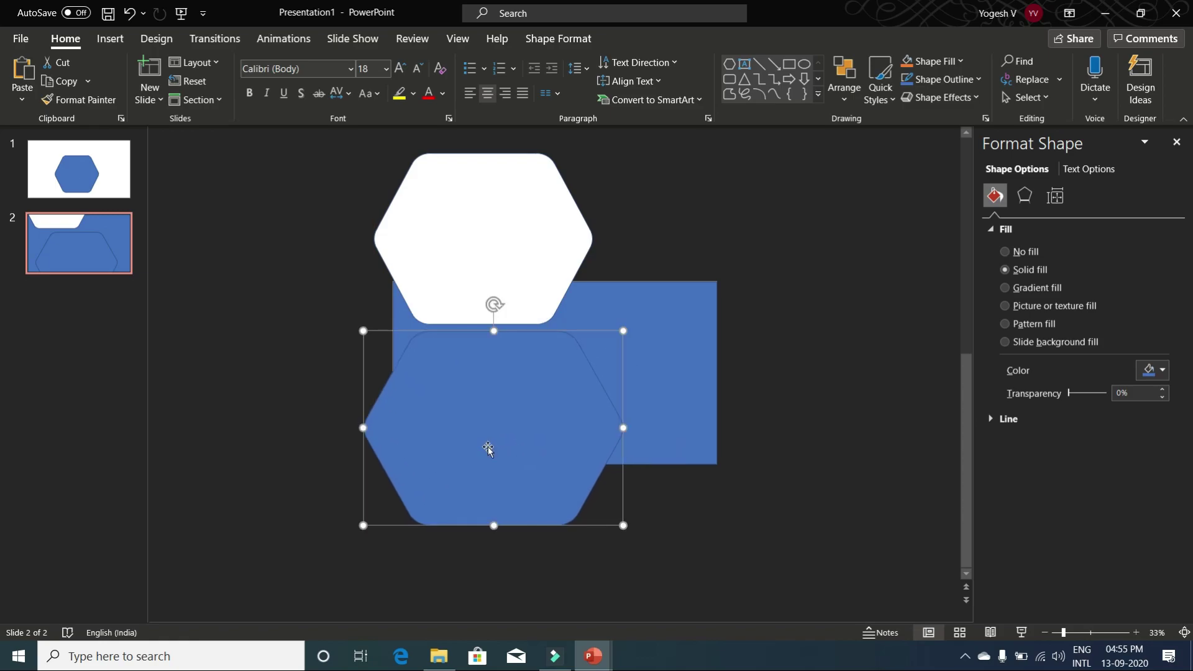
pyautogui.moveTo(624, 524); pyautogui.dragTo(601, 513)
pyautogui.moveTo(552, 455); pyautogui.dragTo(552, 457)
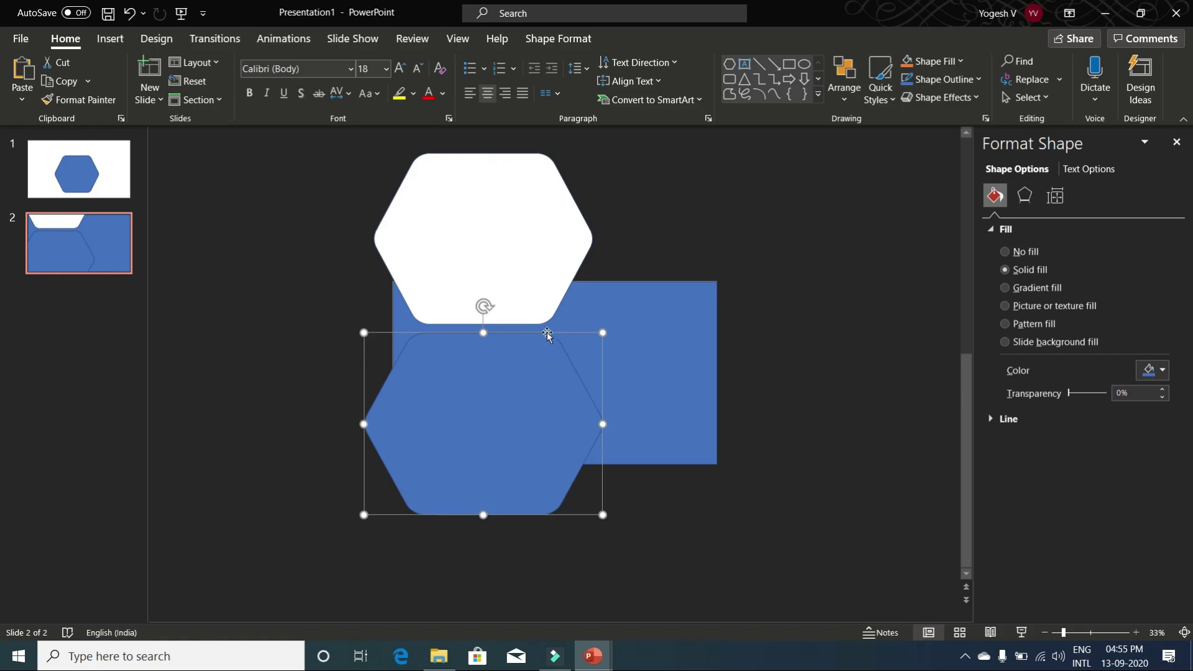
# - Copy the big white hexagon and shrink the copy into a small hexagon beside it
pyautogui.click(531, 297)
pyautogui.rightClick(532, 296)
pyautogui.click(547, 295)
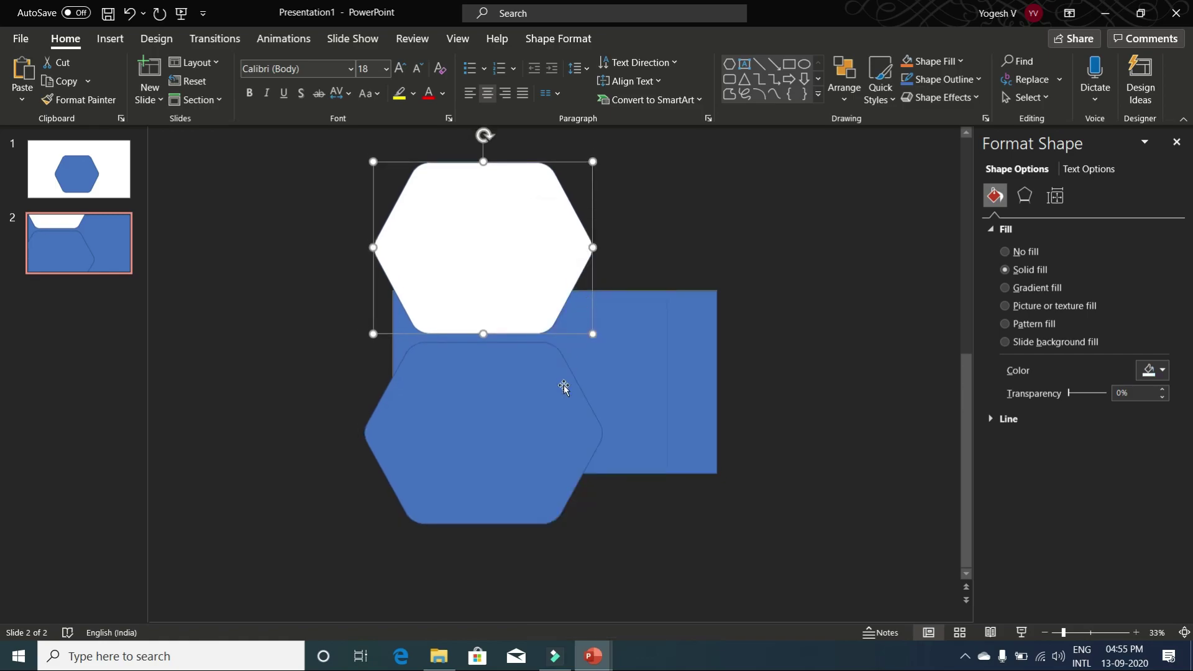
pyautogui.hotkey('ctrl', 'v')
pyautogui.moveTo(489, 216); pyautogui.dragTo(665, 346)
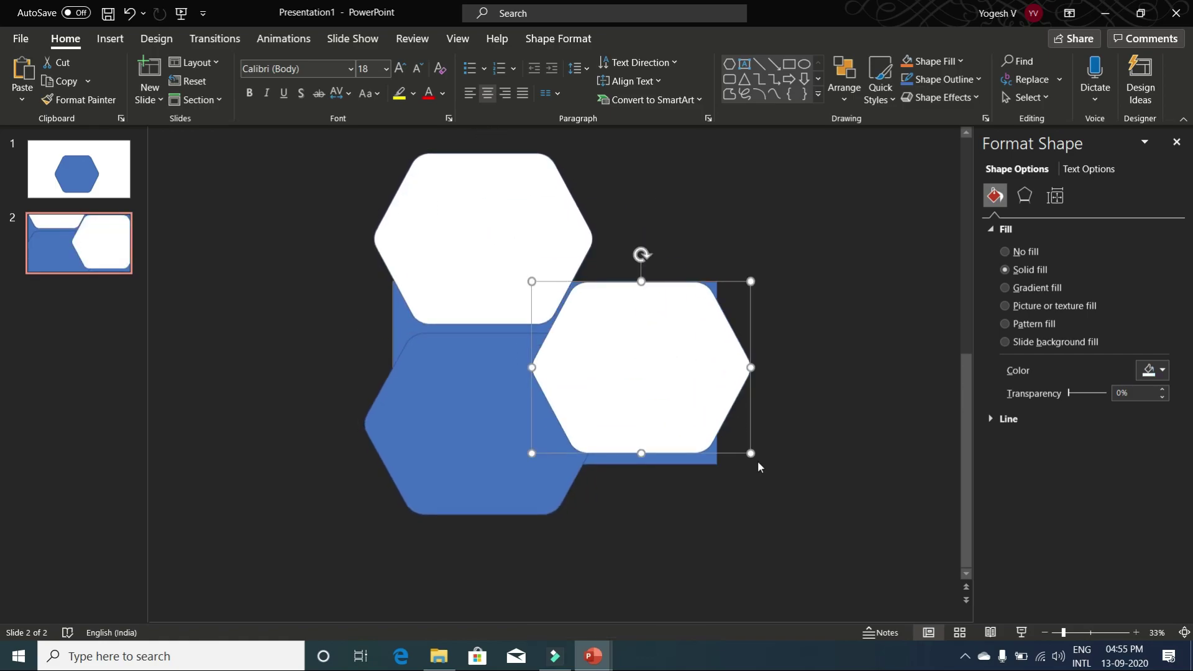
pyautogui.moveTo(754, 457)
pyautogui.mouseDown()
pyautogui.moveTo(591, 325)
pyautogui.moveTo(586, 333)
pyautogui.mouseUp()
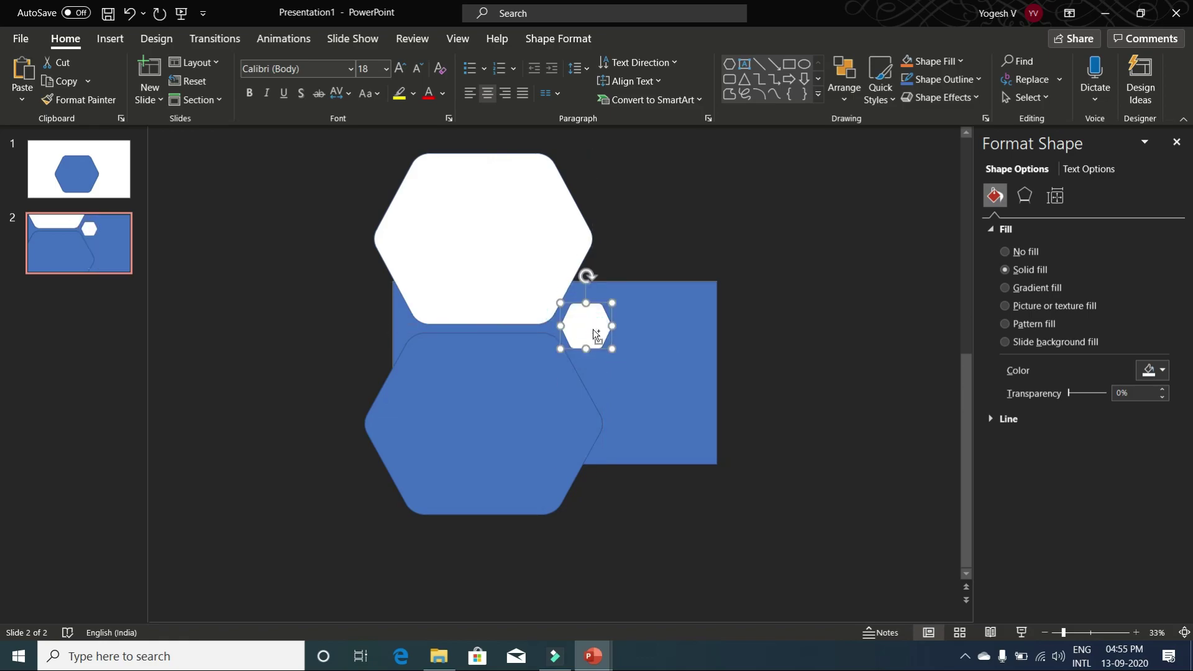
# - Duplicate the small white hexagon several times in a trail down the rectangle's right half
pyautogui.moveTo(594, 335); pyautogui.dragTo(646, 354)
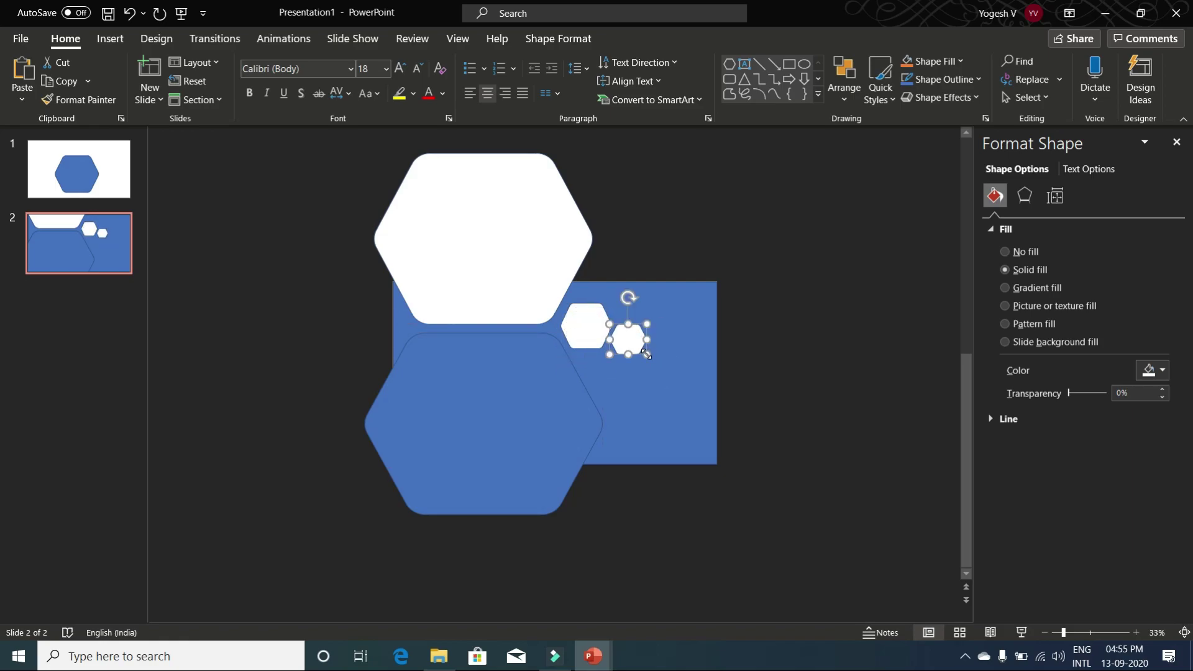
pyautogui.hotkey('ctrl', 'c')
pyautogui.hotkey('ctrl', 'v')
pyautogui.moveTo(619, 342); pyautogui.dragTo(596, 371)
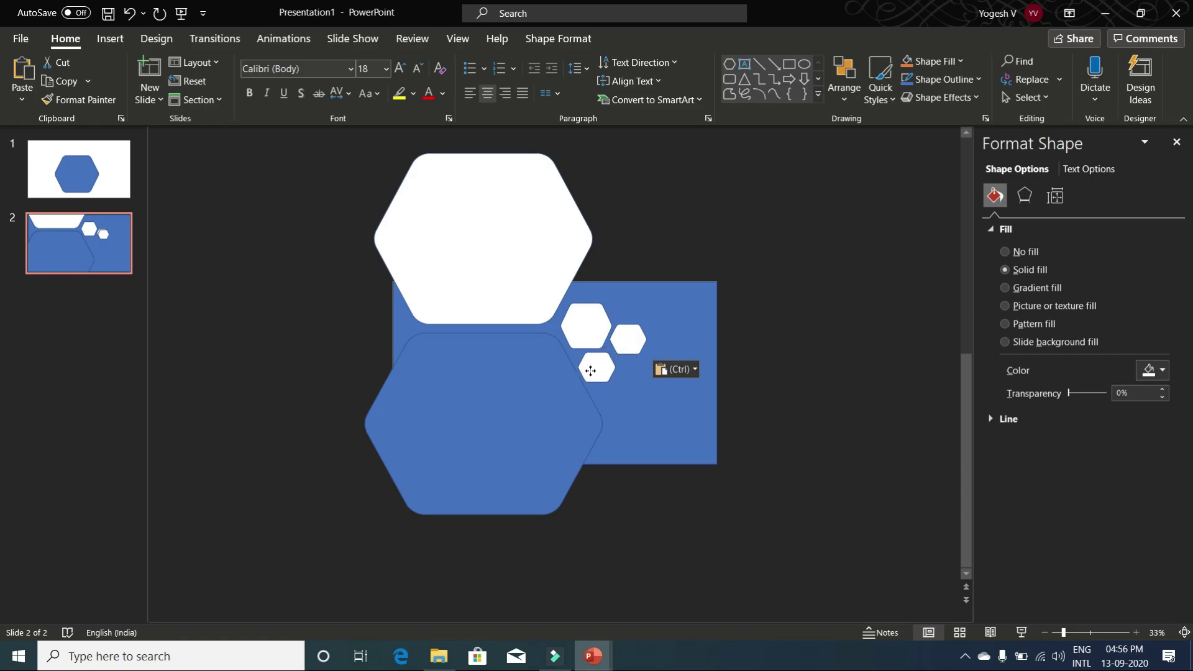
pyautogui.click(590, 370)
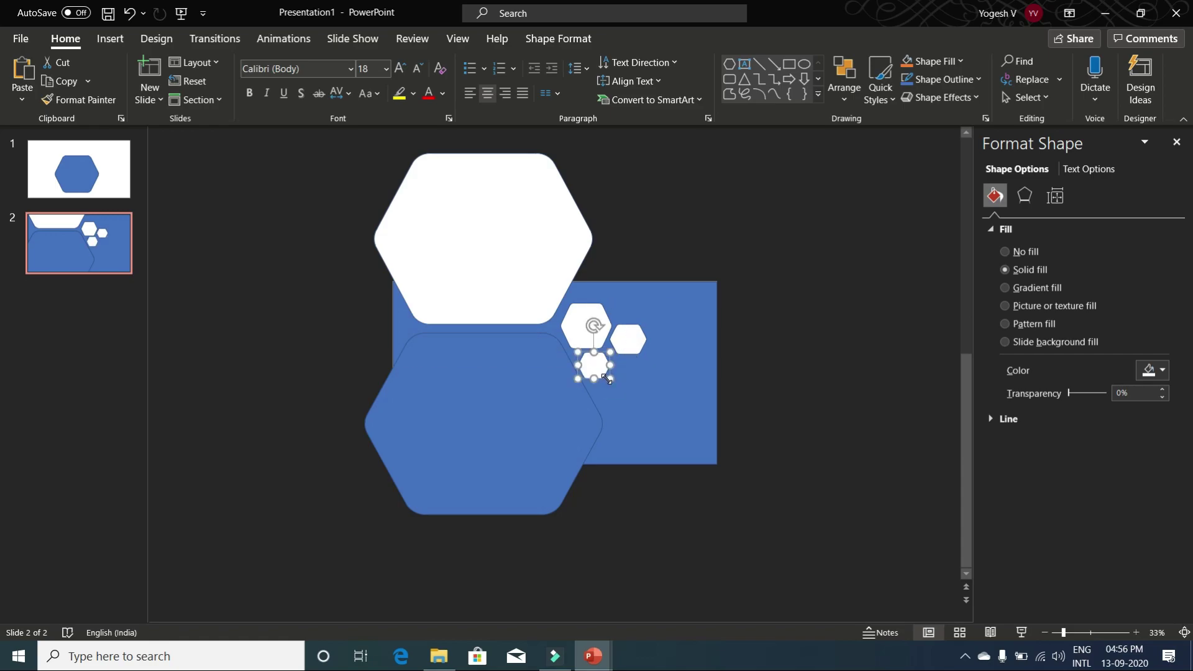
pyautogui.moveTo(607, 379)
pyautogui.mouseDown()
pyautogui.moveTo(631, 397)
pyautogui.moveTo(617, 379)
pyautogui.mouseUp()
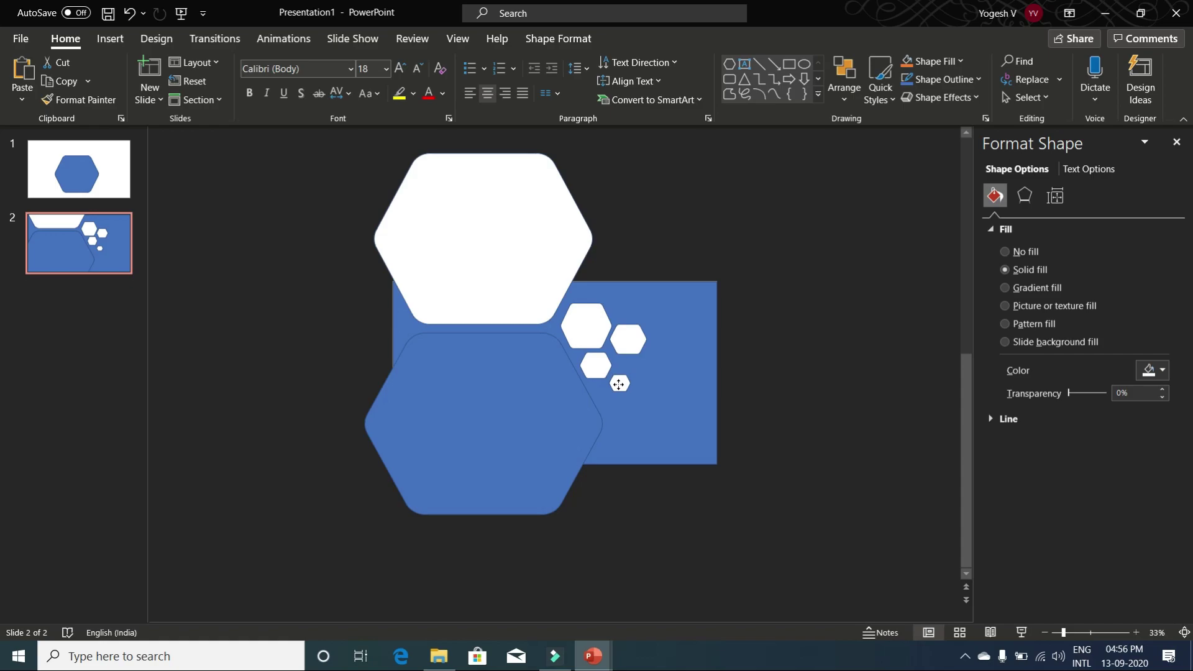
pyautogui.click(619, 384)
pyautogui.moveTo(622, 338); pyautogui.dragTo(639, 421)
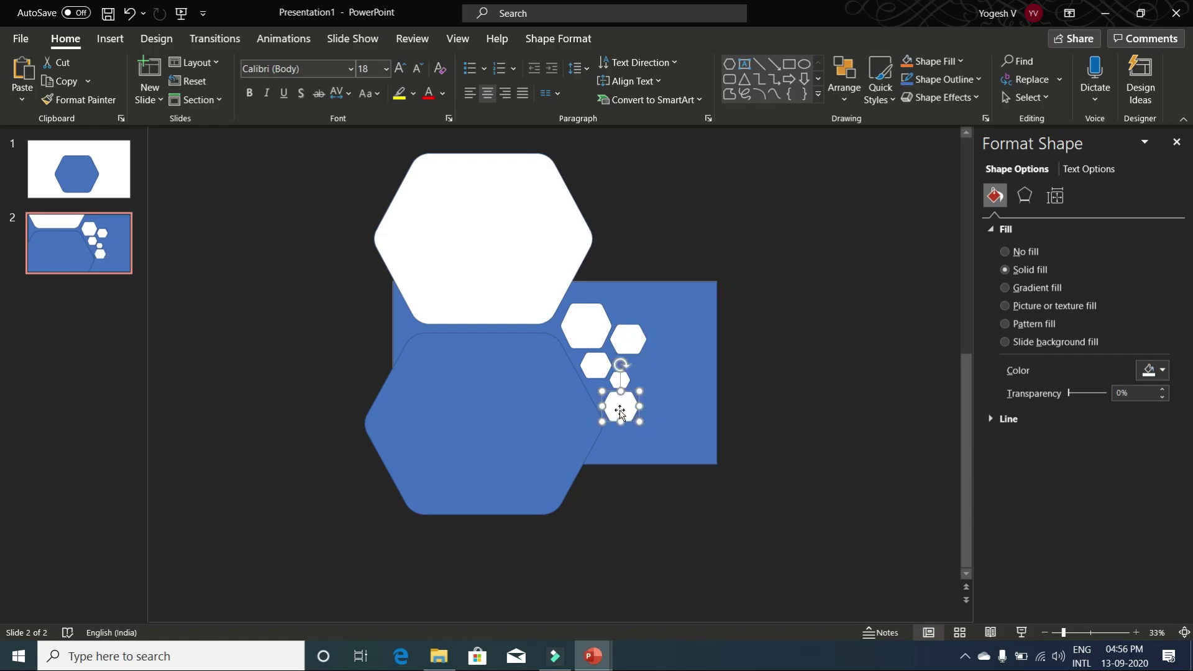
# - Duplicate a small hexagon, enlarge and level it, and set it over the rectangle's bottom edge
pyautogui.moveTo(622, 414)
pyautogui.mouseDown()
pyautogui.moveTo(651, 469)
pyautogui.moveTo(810, 559)
pyautogui.mouseUp()
pyautogui.moveTo(750, 508); pyautogui.dragTo(709, 501)
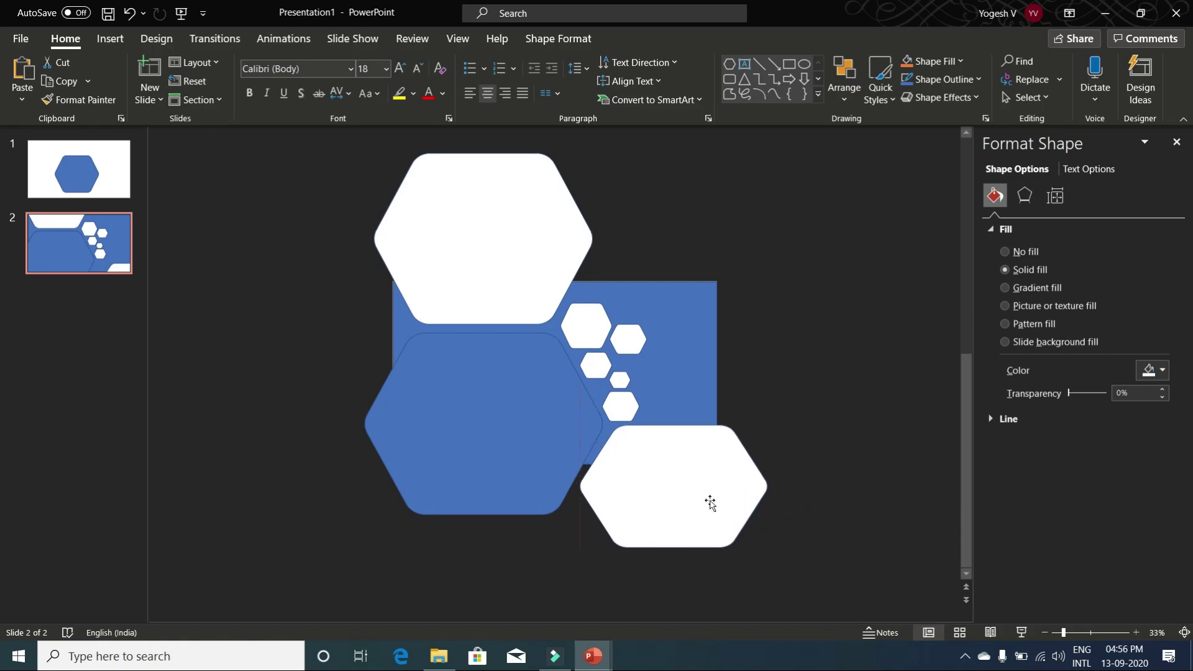
pyautogui.moveTo(675, 398); pyautogui.dragTo(669, 398)
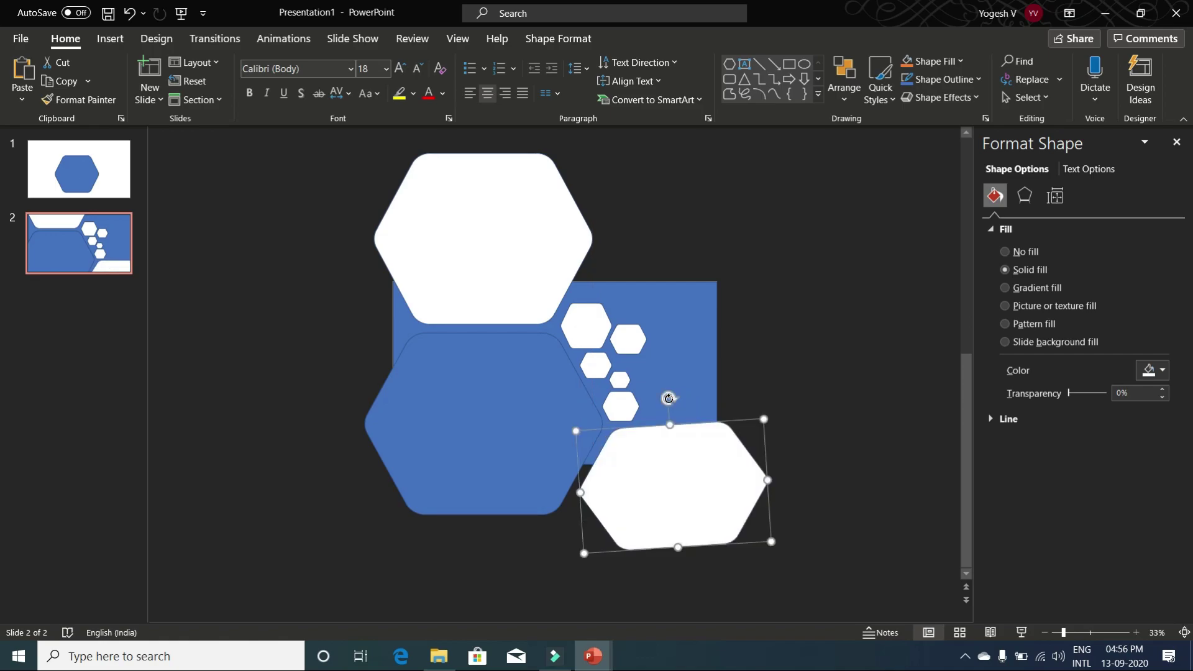
pyautogui.moveTo(683, 463); pyautogui.dragTo(678, 469)
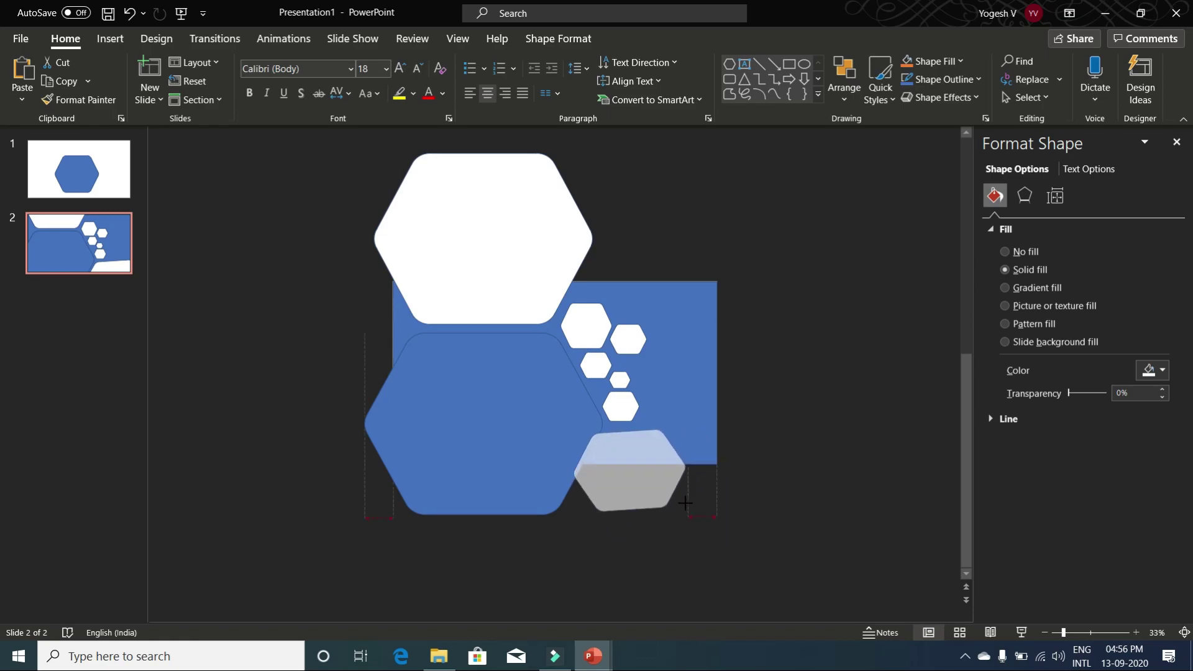
pyautogui.moveTo(765, 542); pyautogui.dragTo(695, 511)
pyautogui.moveTo(633, 416); pyautogui.dragTo(640, 414)
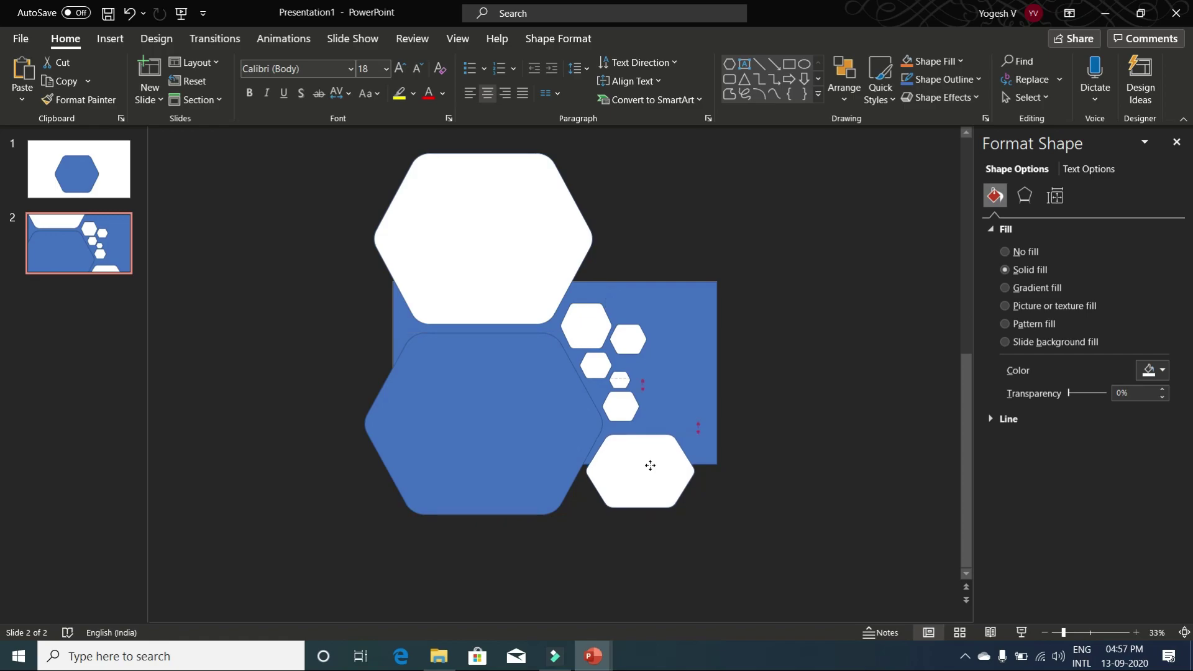
pyautogui.moveTo(650, 469); pyautogui.dragTo(650, 462)
pyautogui.click(535, 436)
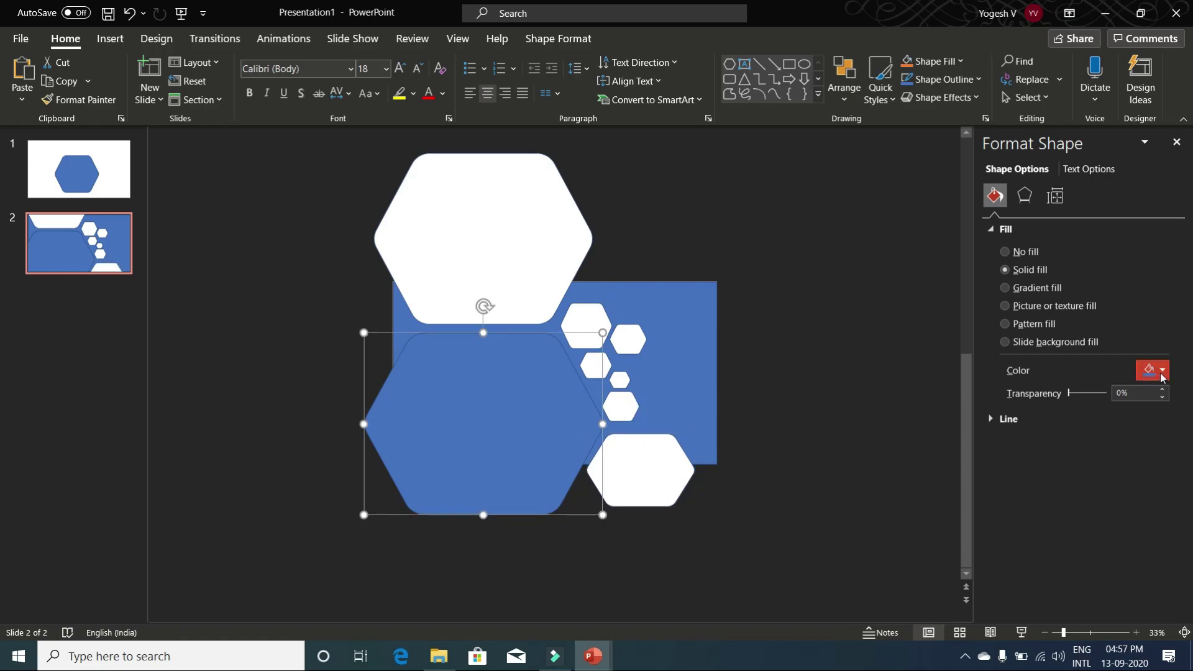
# - Change the large bottom-left hexagon's fill from blue to white
pyautogui.click(1152, 369)
pyautogui.click(1073, 412)
pyautogui.click(706, 360)
# - Select the rectangle and all seven hexagons, then apply Merge Shapes > Subtract
pyautogui.click(696, 348)
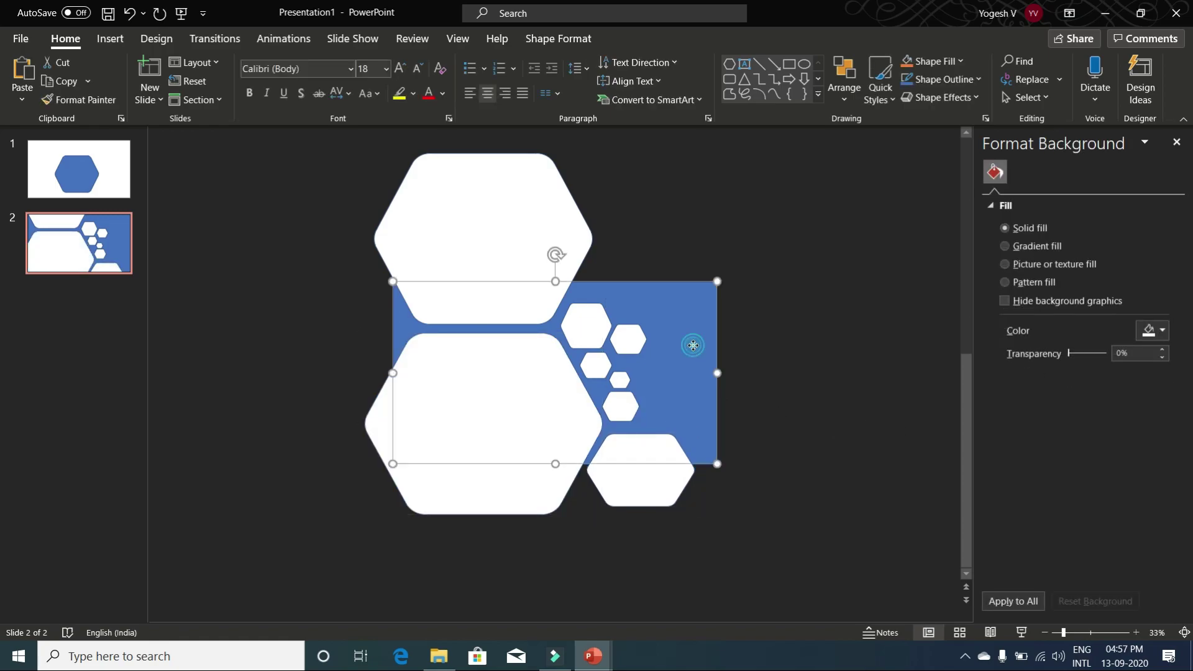
pyautogui.keyDown('shift'); pyautogui.click(520, 386); pyautogui.keyUp('shift')
pyautogui.keyDown('shift'); pyautogui.click(499, 254); pyautogui.keyUp('shift')
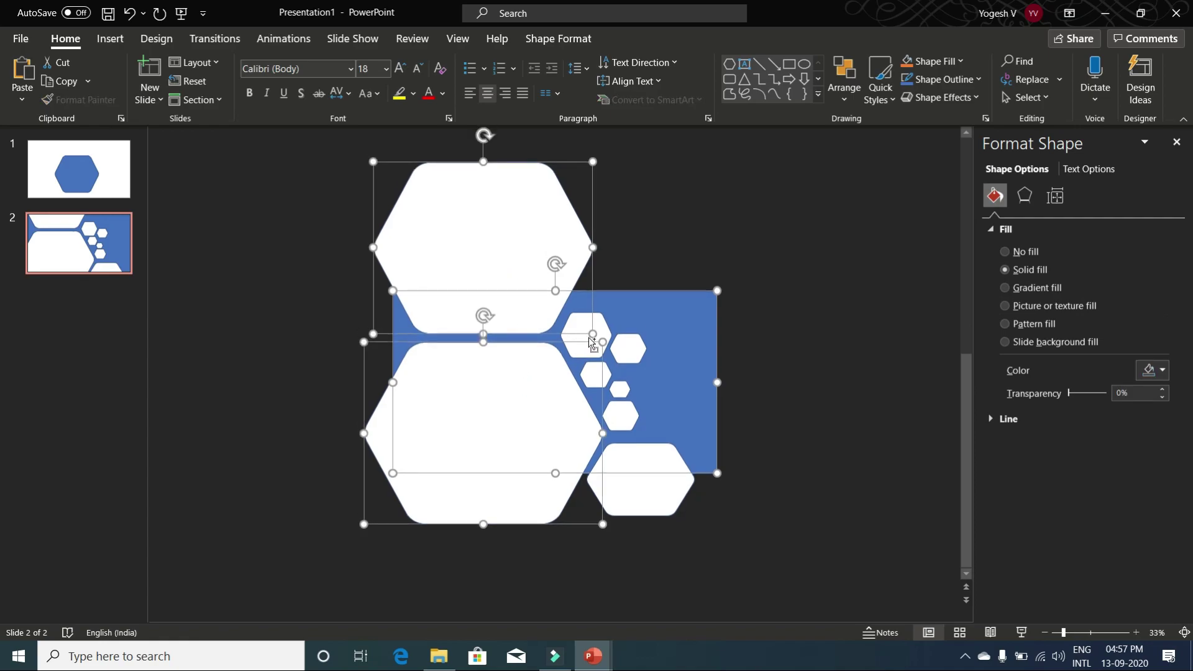
pyautogui.keyDown('shift'); pyautogui.click(595, 373); pyautogui.keyUp('shift')
pyautogui.keyDown('shift'); pyautogui.click(629, 348); pyautogui.keyUp('shift')
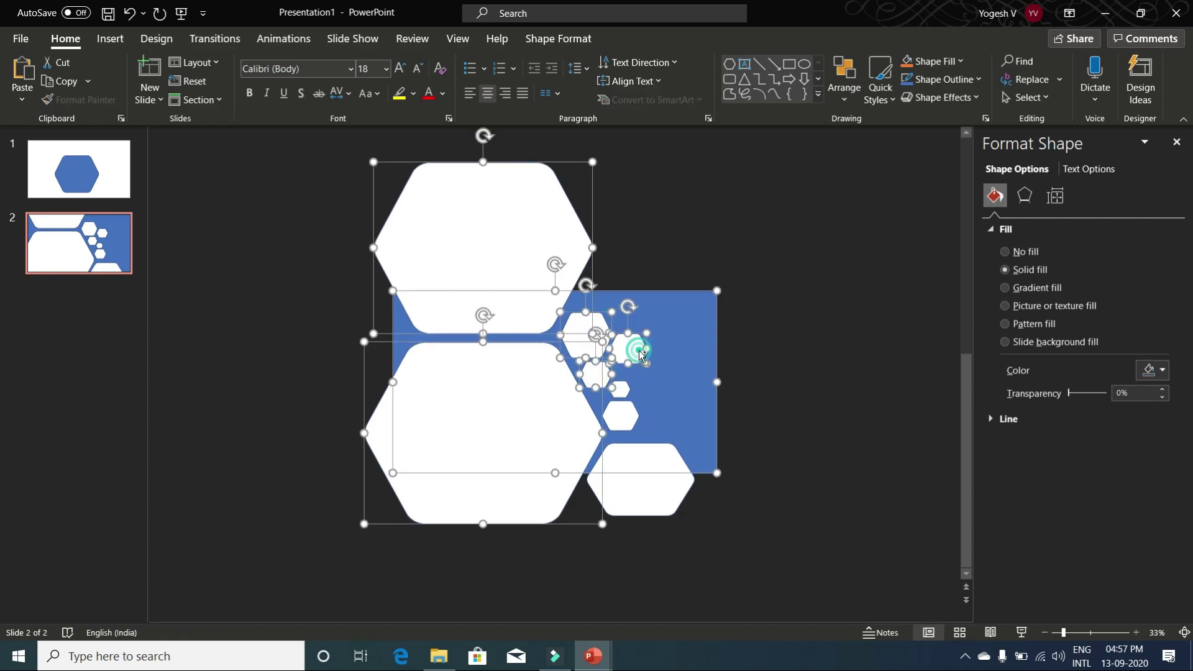
pyautogui.keyDown('shift'); pyautogui.click(619, 388); pyautogui.keyUp('shift')
pyautogui.keyDown('shift'); pyautogui.click(629, 422); pyautogui.keyUp('shift')
pyautogui.keyDown('shift'); pyautogui.click(632, 469); pyautogui.keyUp('shift')
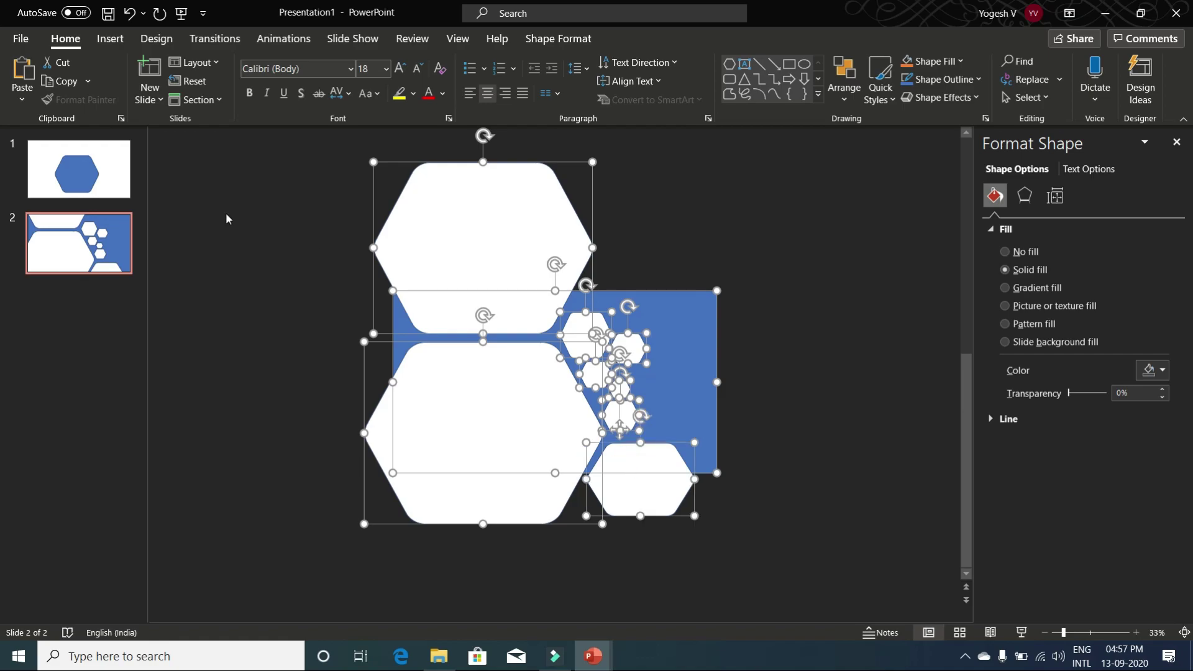
pyautogui.click(558, 39)
pyautogui.click(155, 97)
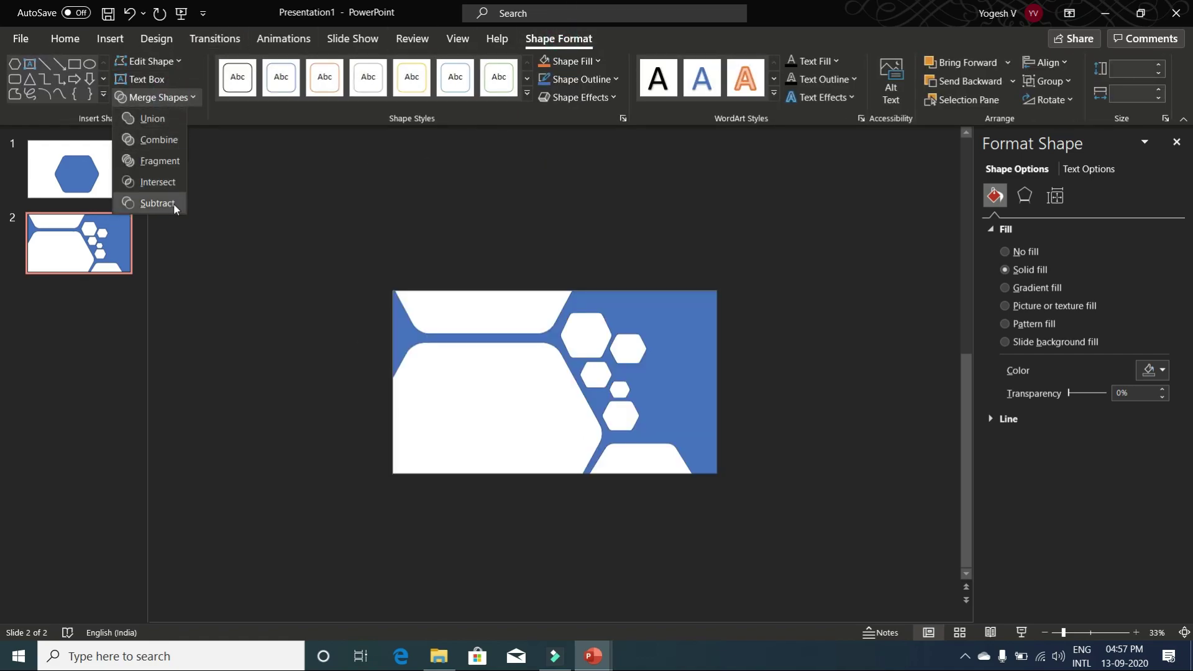
pyautogui.click(173, 203)
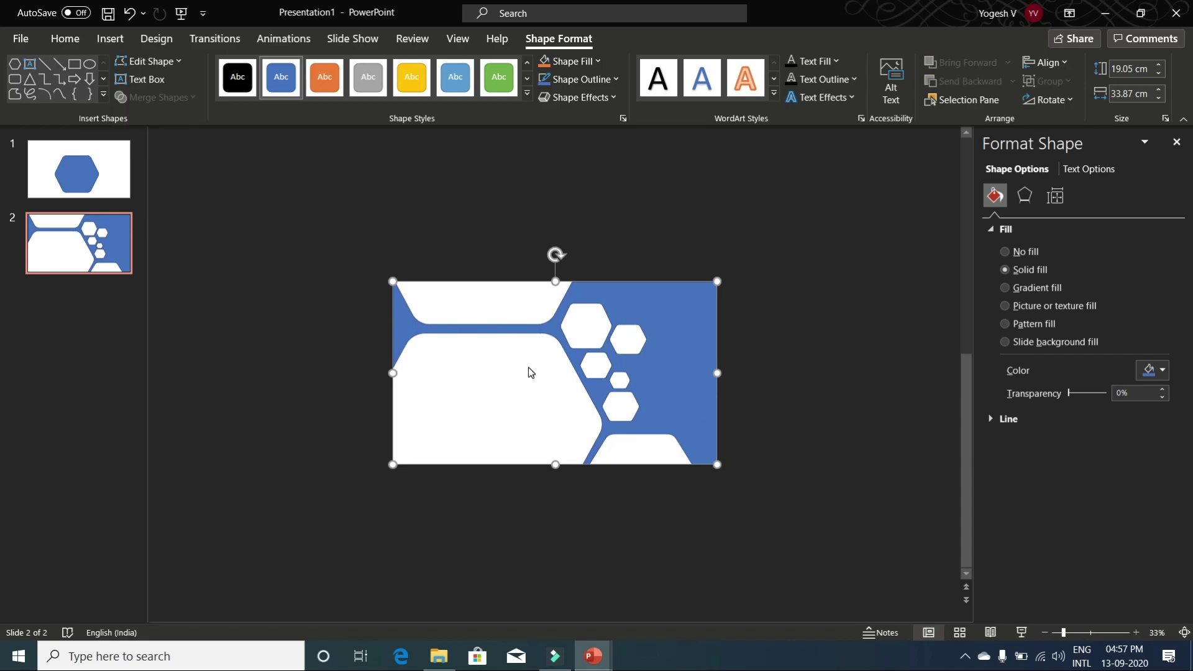
# - Paste the hiker photo from the About me presentation and send it to back
pyautogui.click(502, 539)
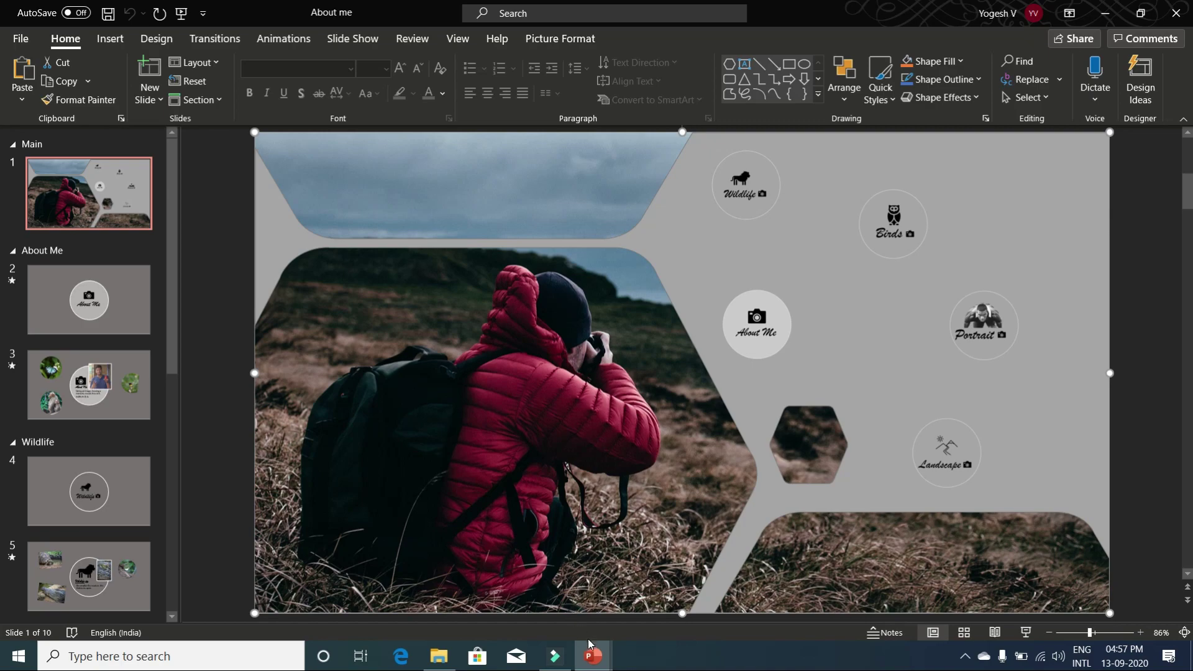
pyautogui.moveTo(592, 656)
pyautogui.click(639, 617)
pyautogui.hotkey('ctrl', 'v')
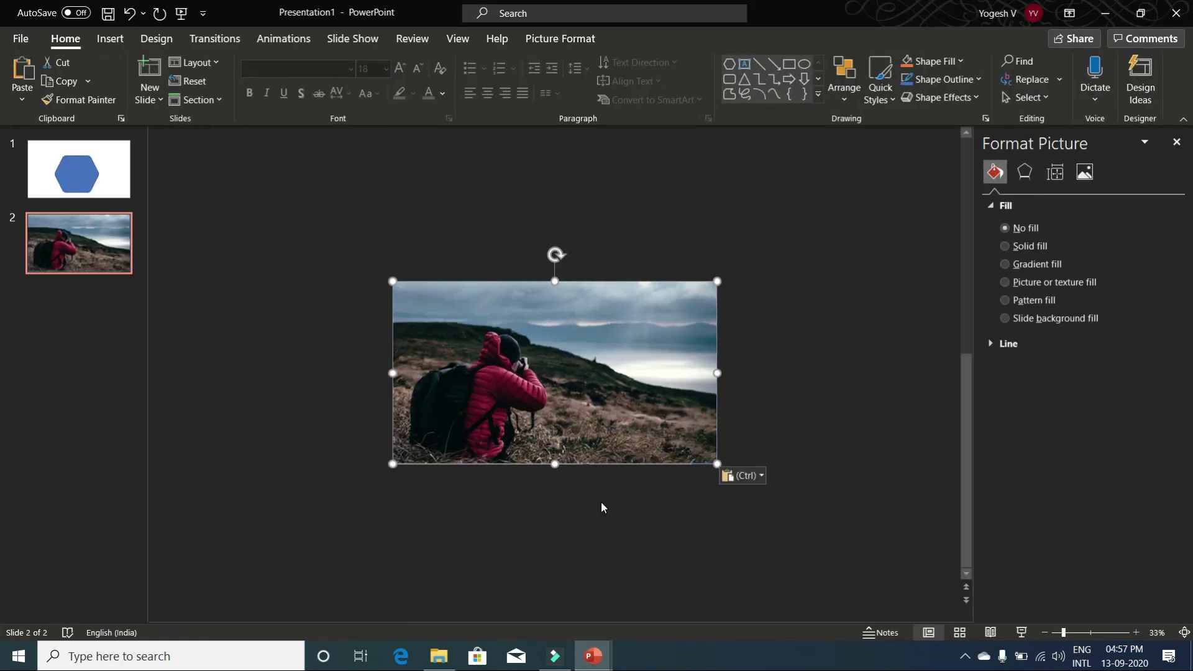
pyautogui.rightClick(526, 387)
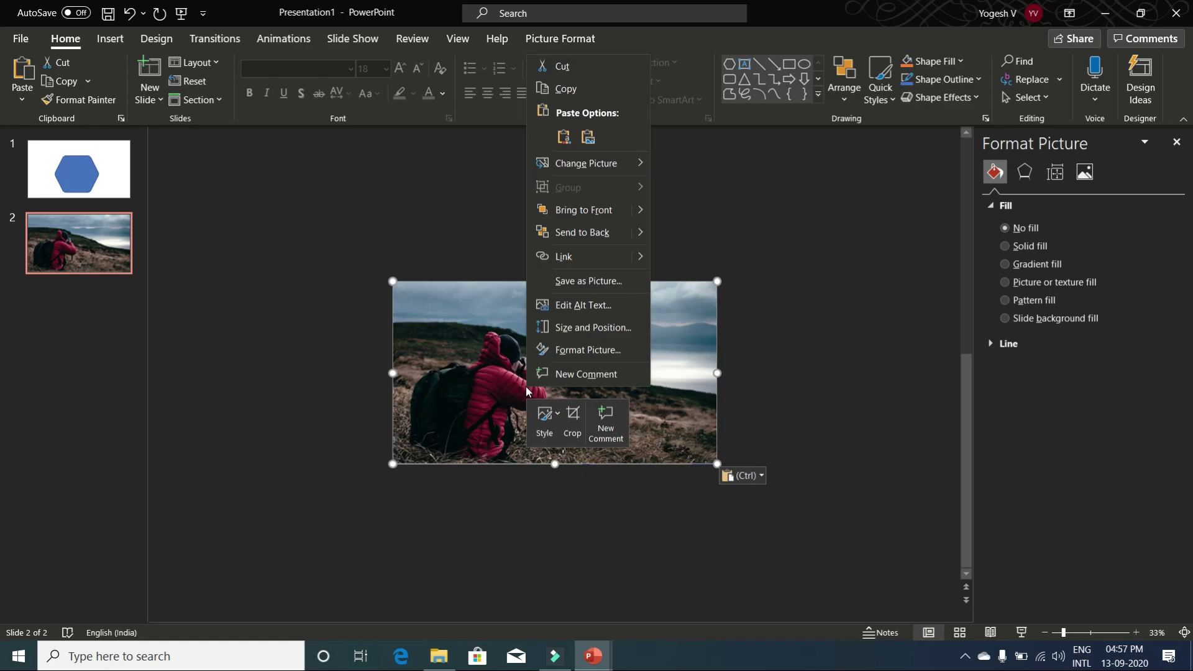
pyautogui.click(565, 231)
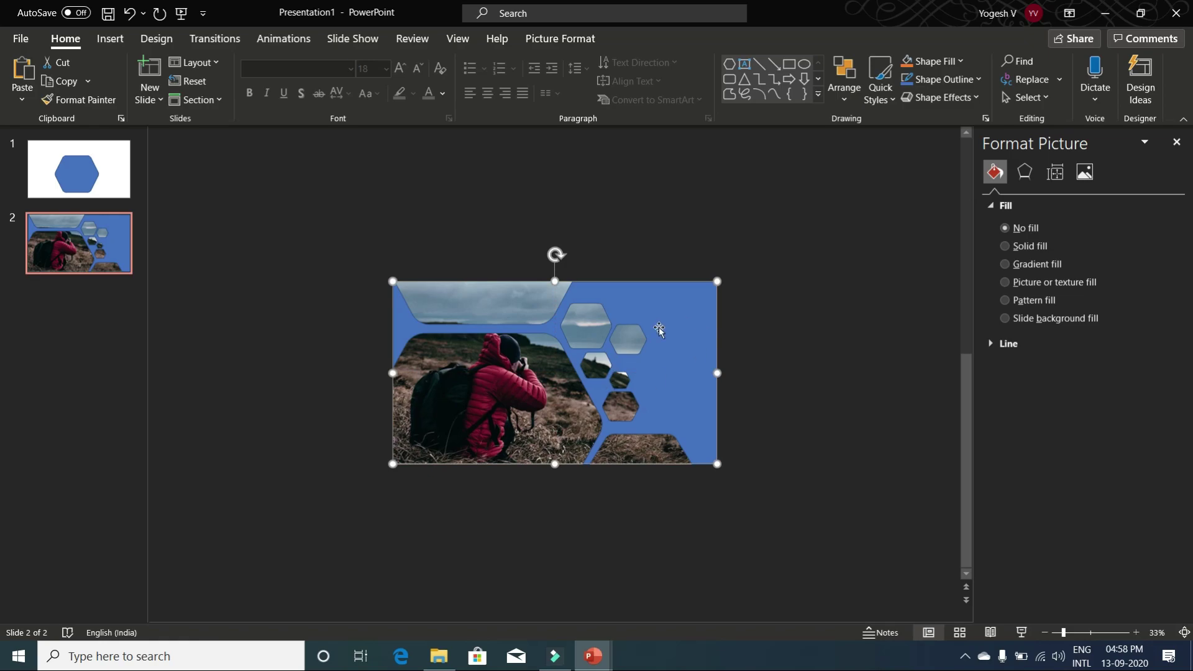
pyautogui.click(653, 362)
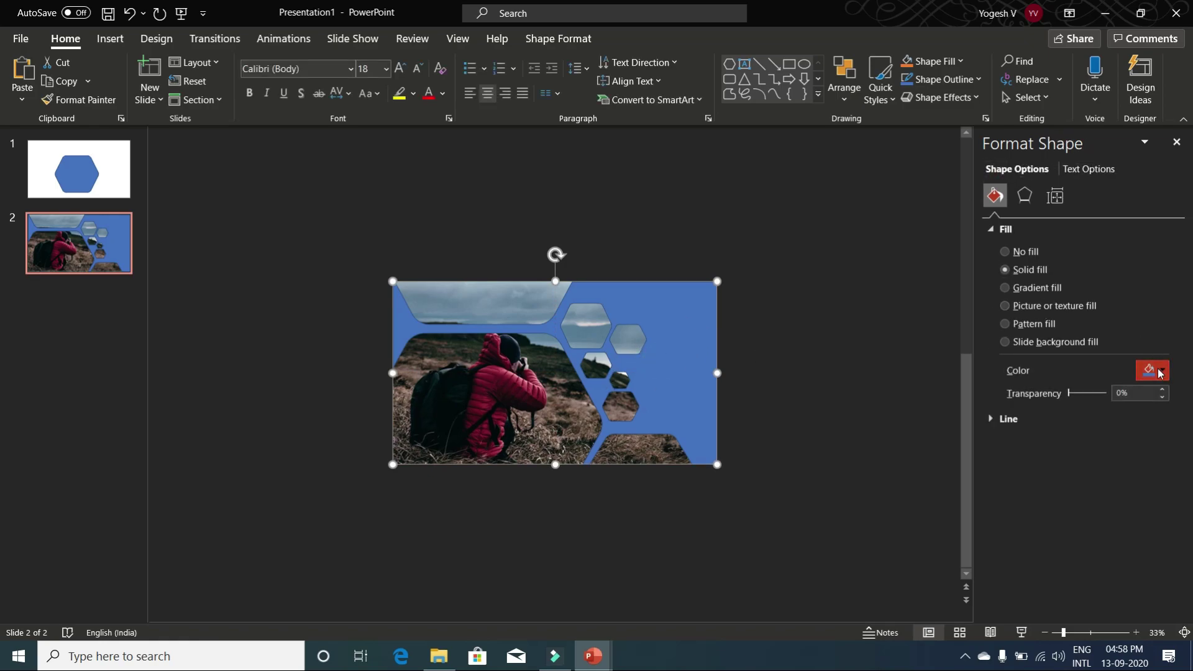
# - Fill the cutout overlay with a dark brown sampled from the photo using the Eyedropper
pyautogui.click(1159, 373)
pyautogui.click(1111, 554)
pyautogui.click(575, 408)
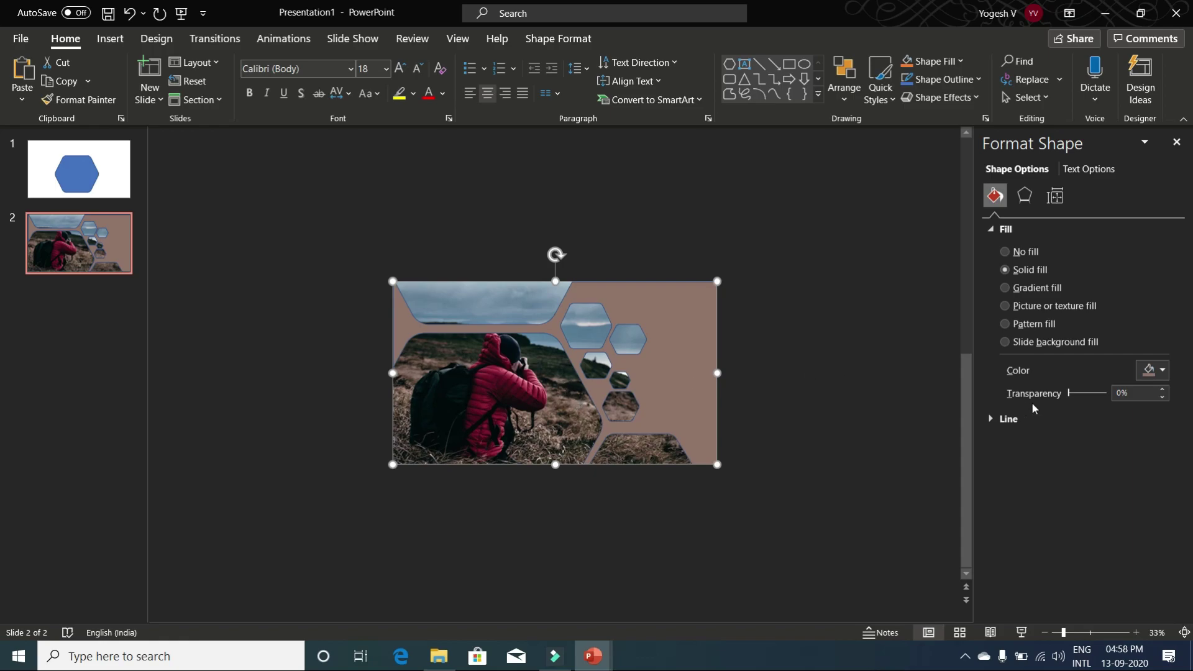
pyautogui.click(1161, 371)
pyautogui.click(1099, 598)
pyautogui.click(554, 353)
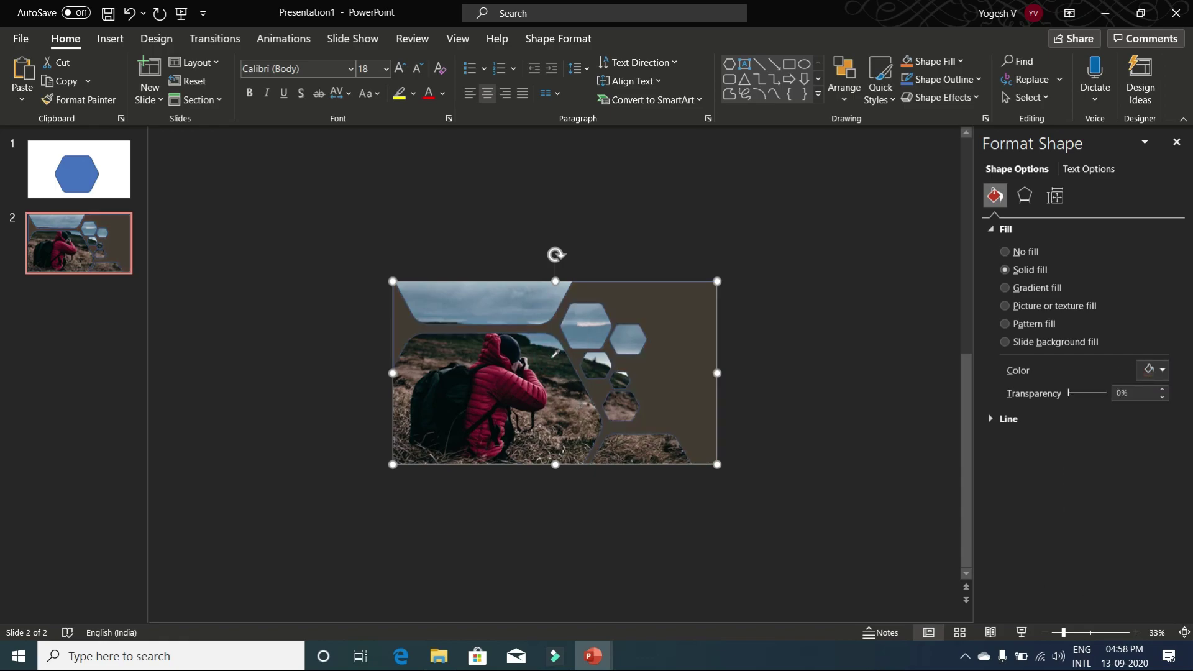